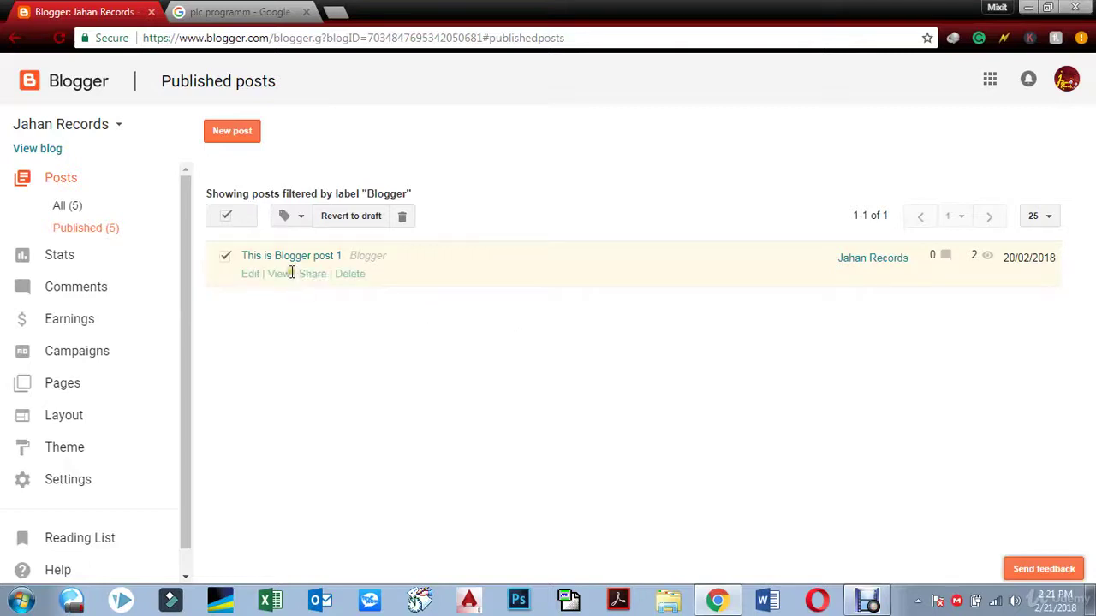
Step: Clear the post selection in the published posts list and try to apply the Blogger label
{"action": "left_click", "coordinate": [227, 221]}
{"action": "left_click", "coordinate": [297, 218]}
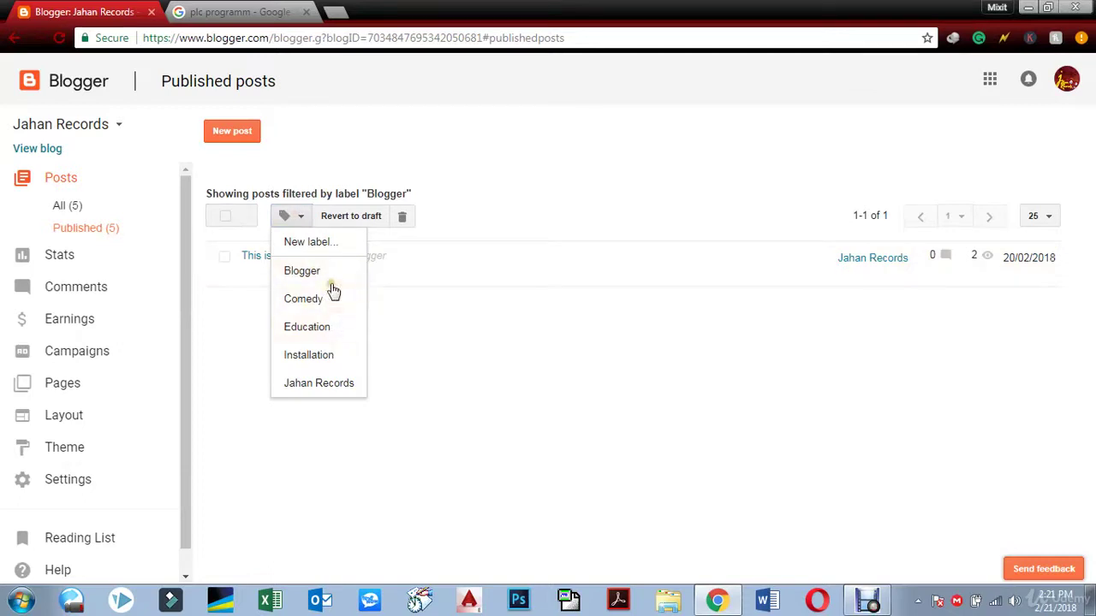
{"action": "left_click", "coordinate": [325, 274]}
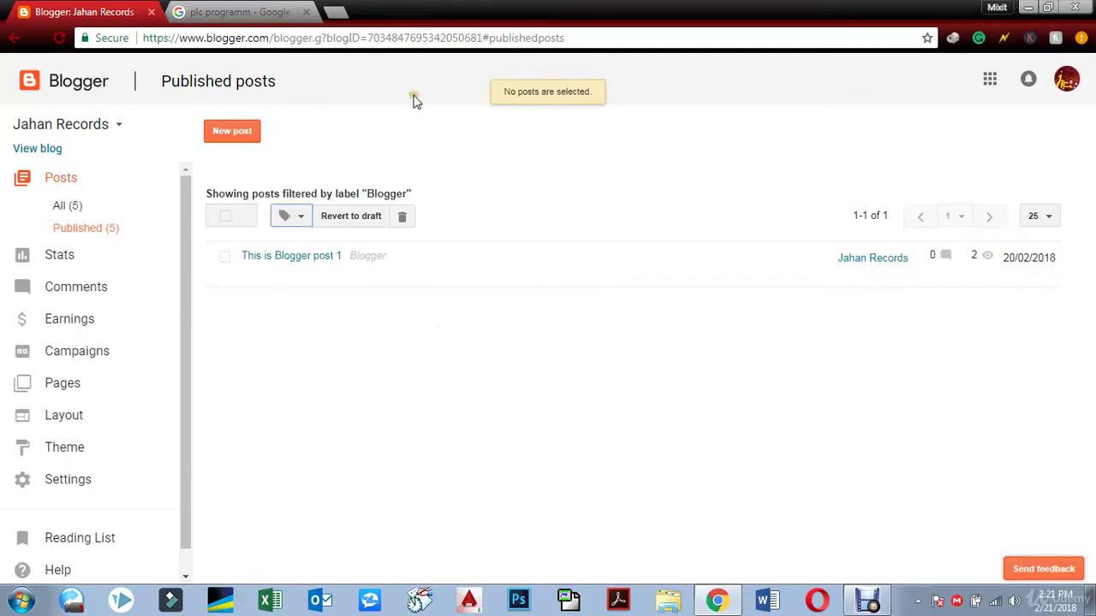
Step: Close the leftover Google search tab, open the live blog and examine its home page sections and sidebar widgets
{"action": "left_click", "coordinate": [306, 13]}
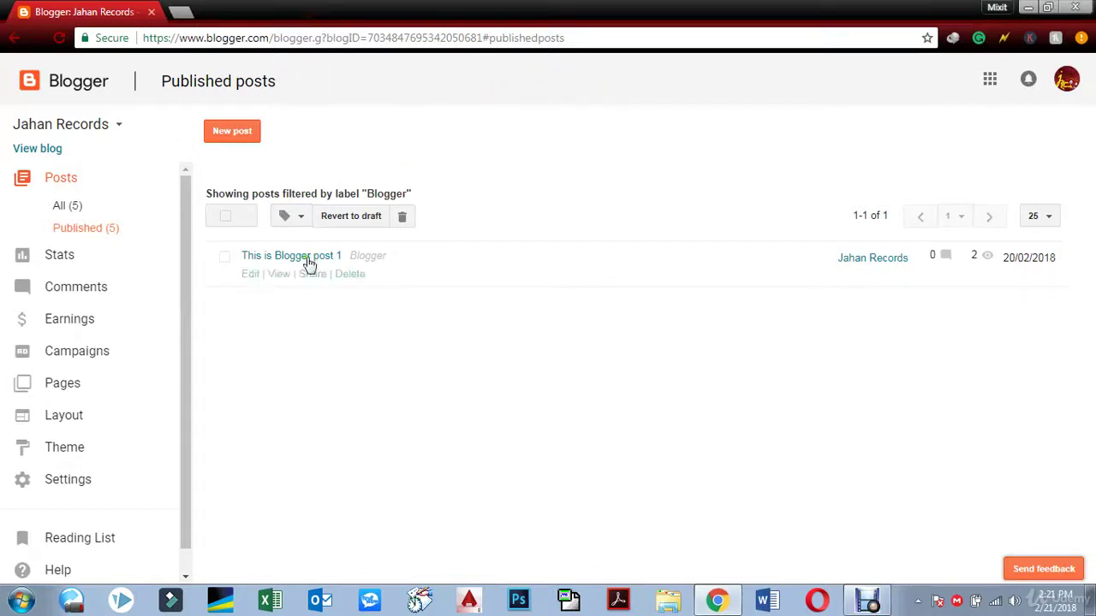
{"action": "left_click", "coordinate": [39, 149]}
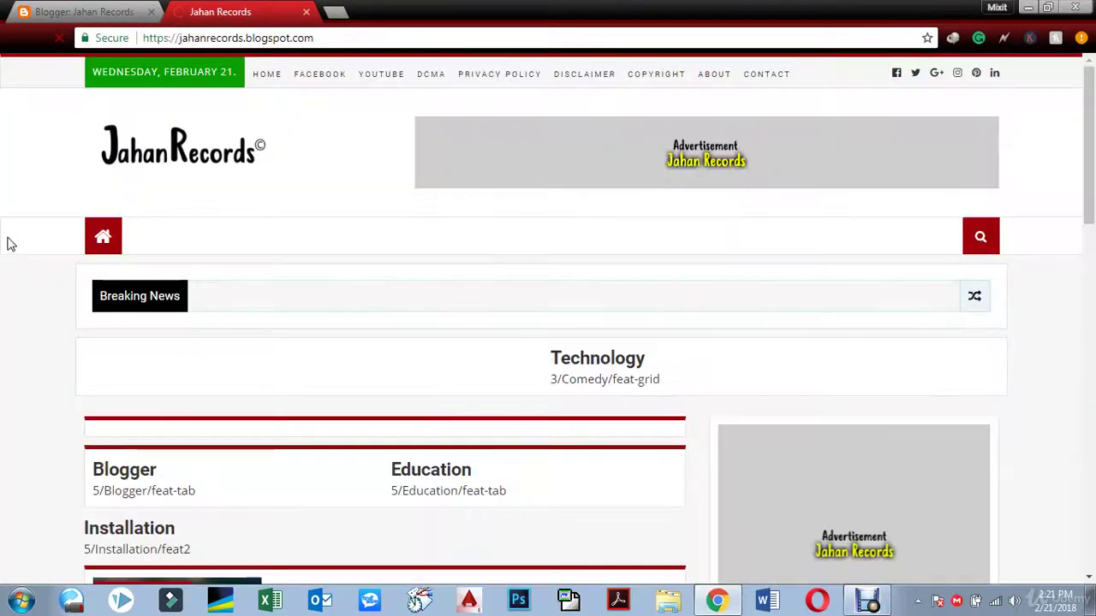
{"action": "left_click_drag", "start_coordinate": [1092, 144], "coordinate": [1087, 86]}
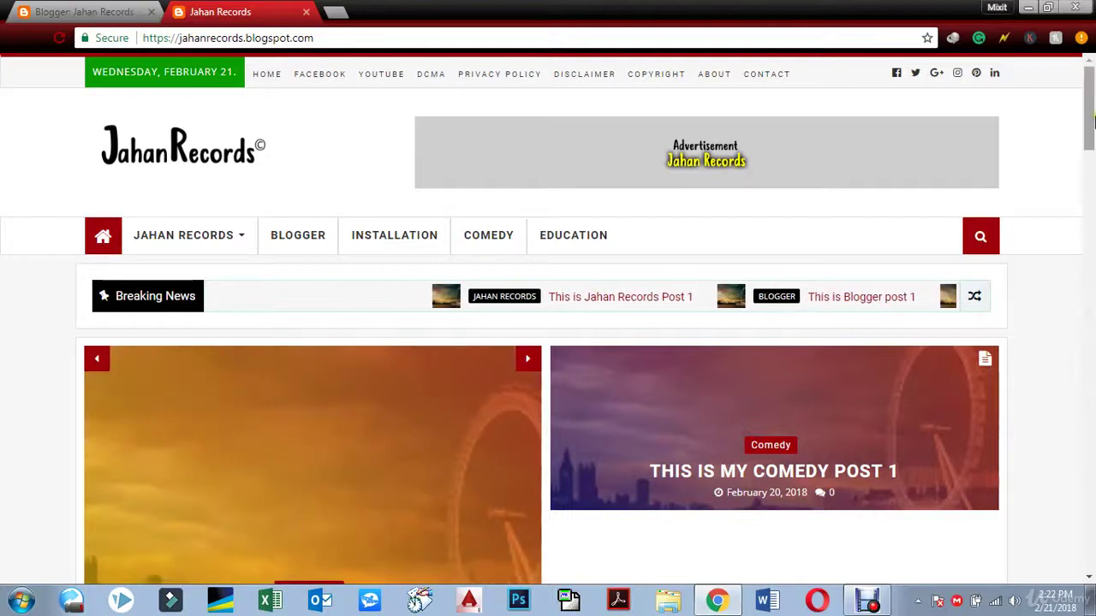
{"action": "scroll", "coordinate": [1092, 120], "scroll_direction": "down", "scroll_amount": 2}
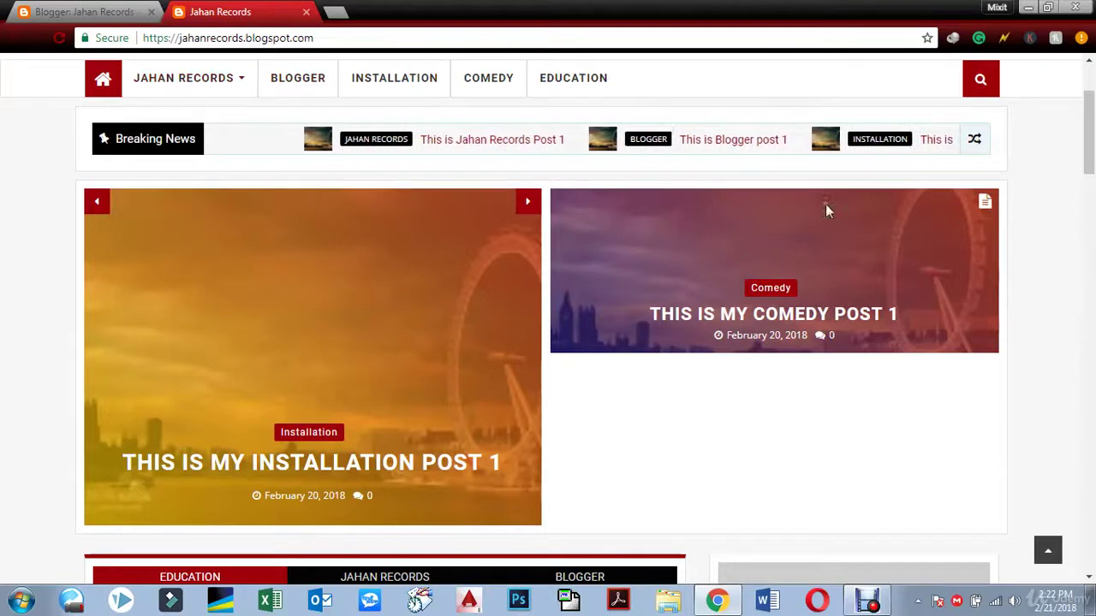
{"action": "scroll", "coordinate": [1093, 218], "scroll_direction": "down", "scroll_amount": 6}
{"action": "scroll", "coordinate": [1093, 218], "scroll_direction": "down", "scroll_amount": 2}
{"action": "scroll", "coordinate": [856, 163], "scroll_direction": "up", "scroll_amount": 1}
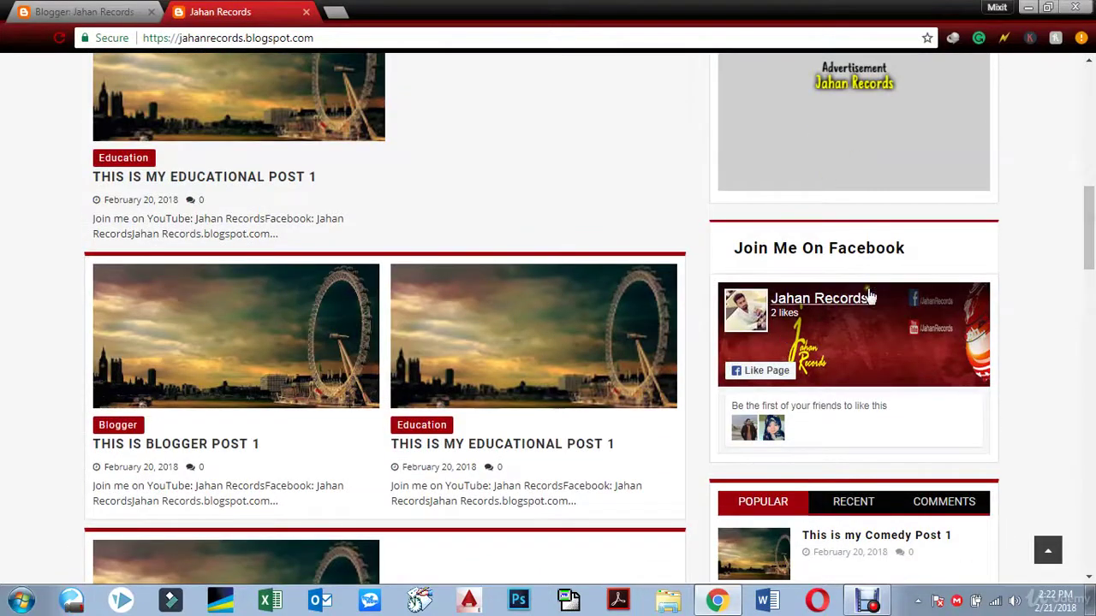
{"action": "left_click_drag", "start_coordinate": [1087, 220], "coordinate": [1085, 72]}
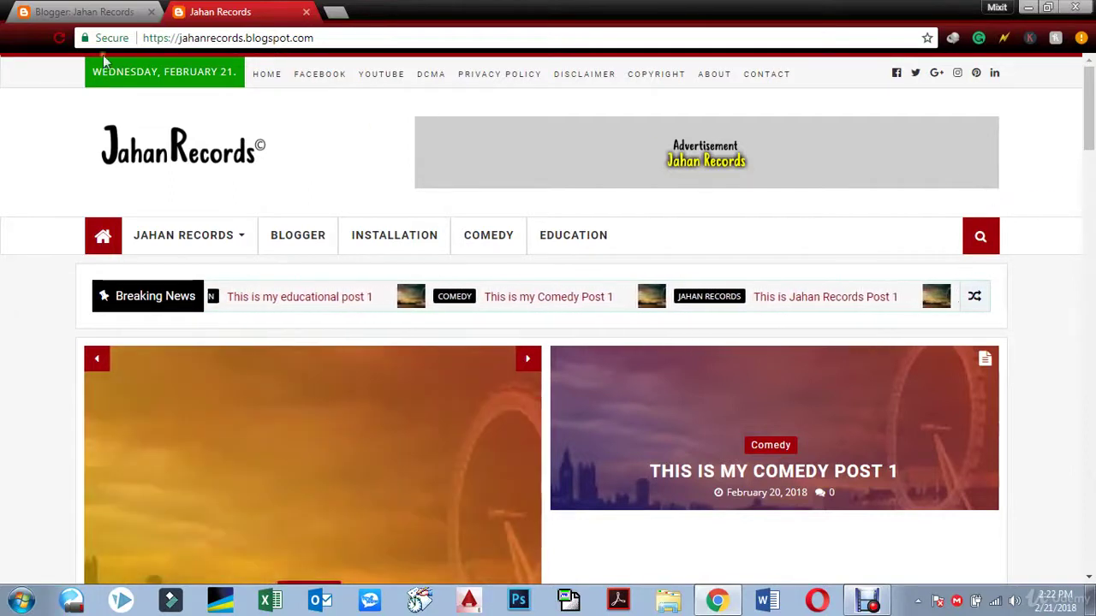
{"action": "left_click", "coordinate": [84, 6]}
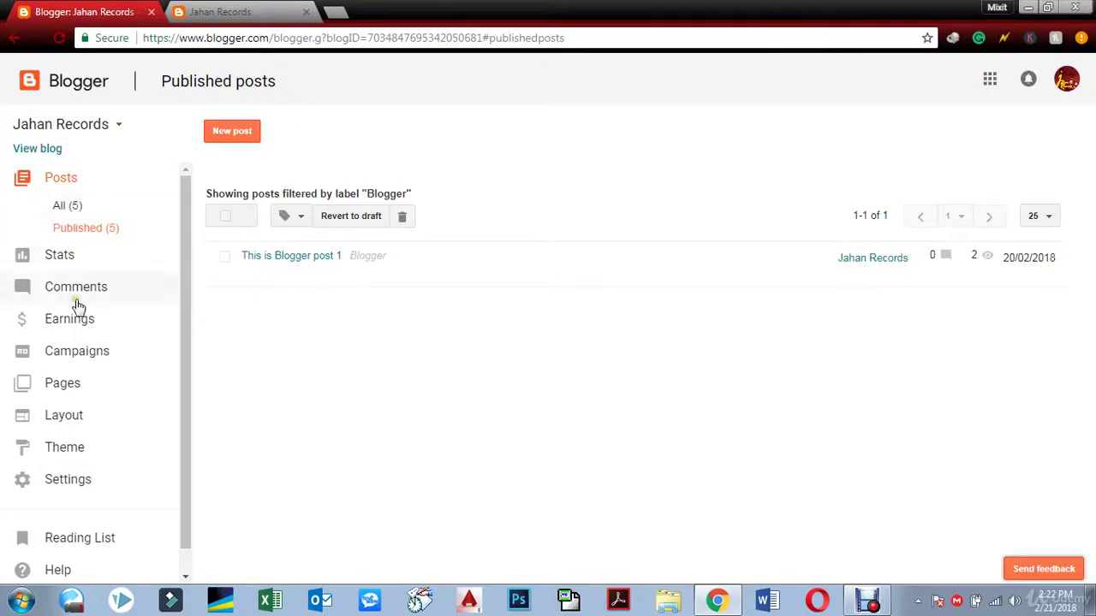
{"action": "left_click", "coordinate": [219, 12]}
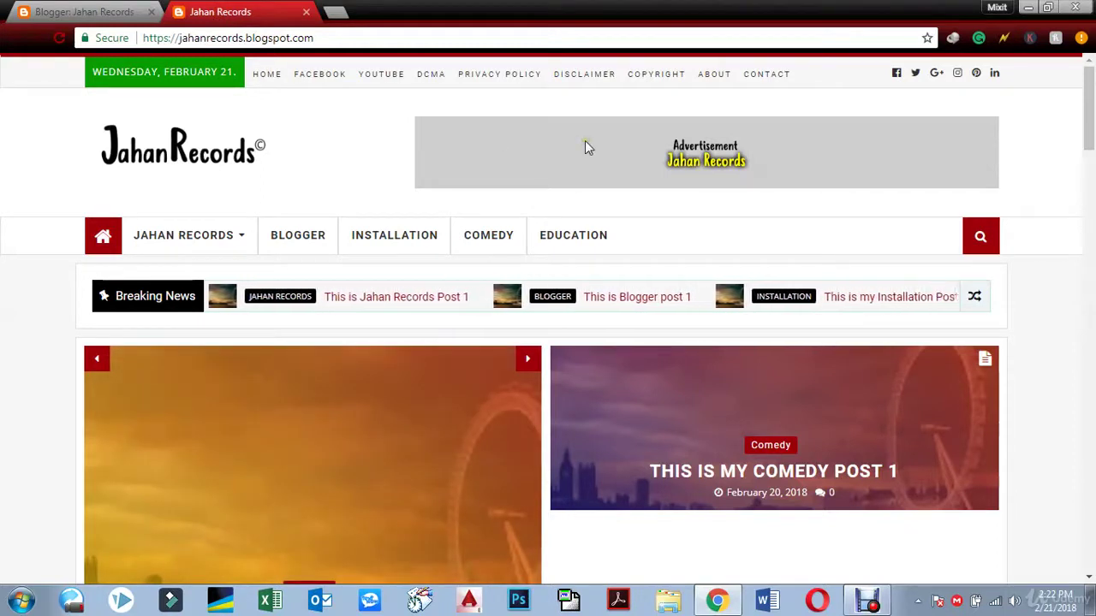
{"action": "double_click", "coordinate": [638, 199]}
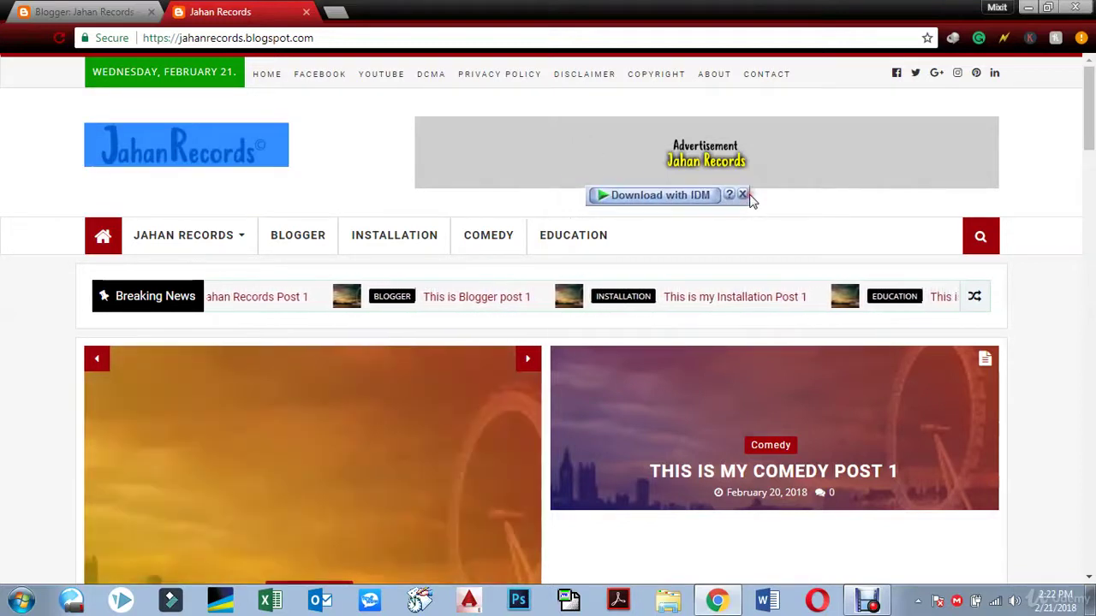
{"action": "left_click", "coordinate": [1046, 139]}
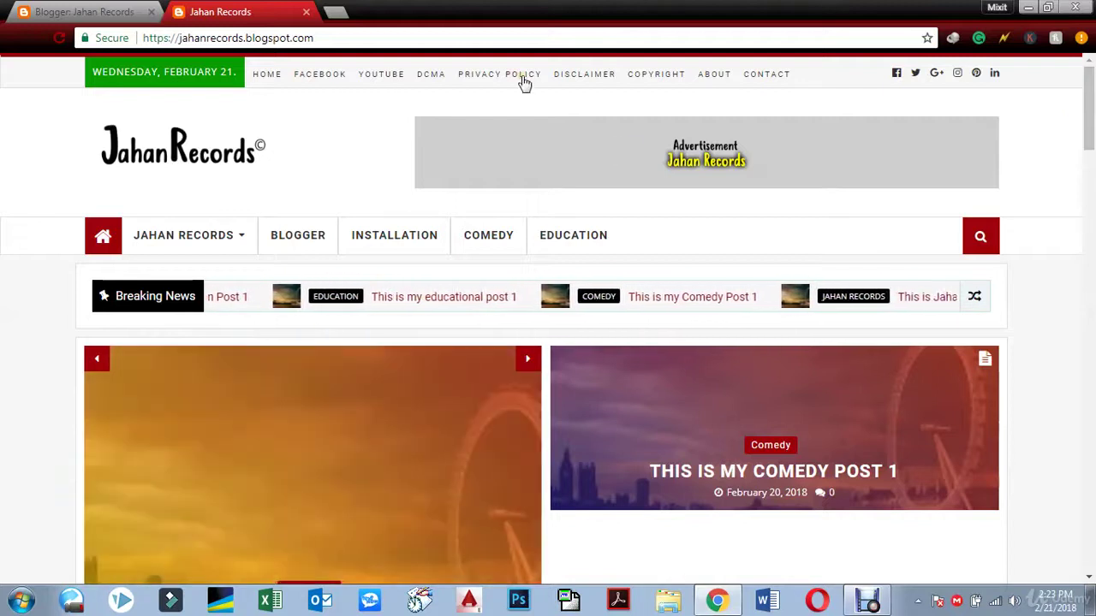
Step: Open google.com in a new tab and search for "privacy policy generator"
{"action": "left_click", "coordinate": [329, 12]}
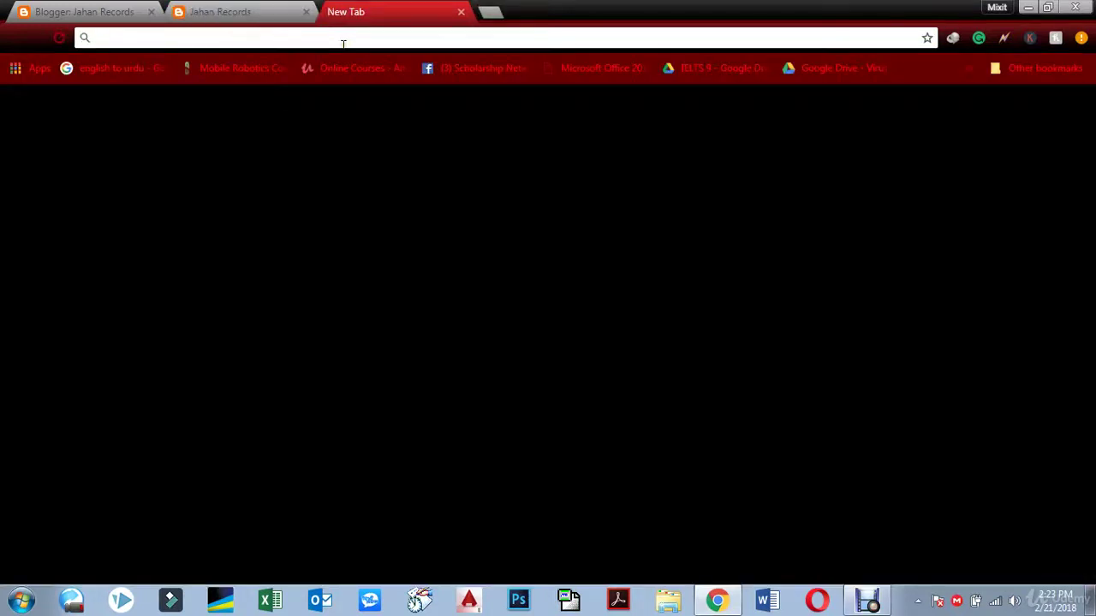
{"action": "type", "text": "google.com"}
{"action": "key", "text": "Return"}
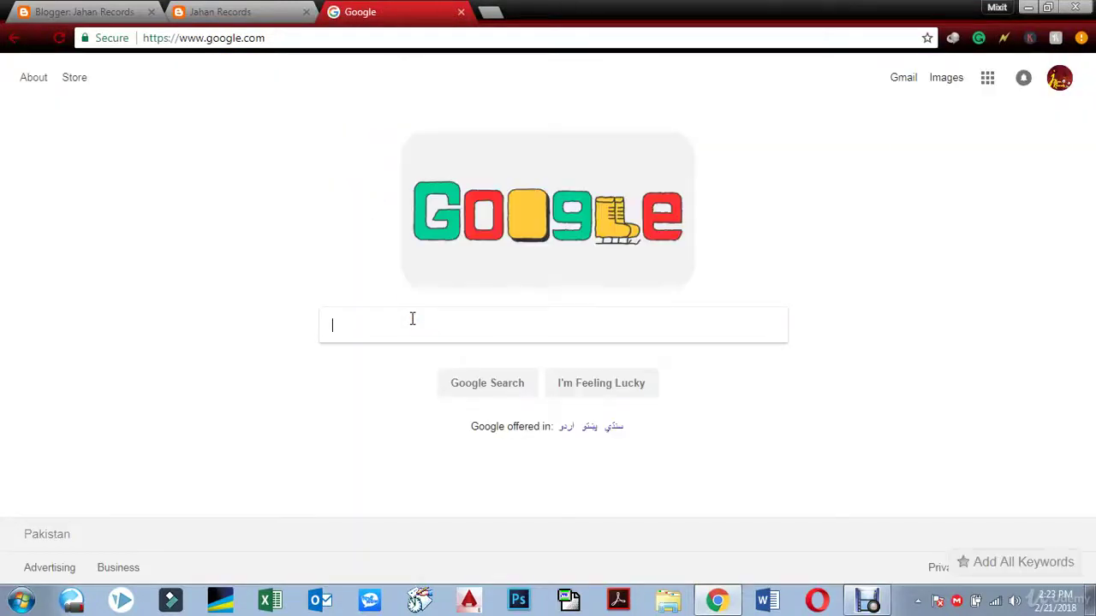
{"action": "type", "text": "privacy"}
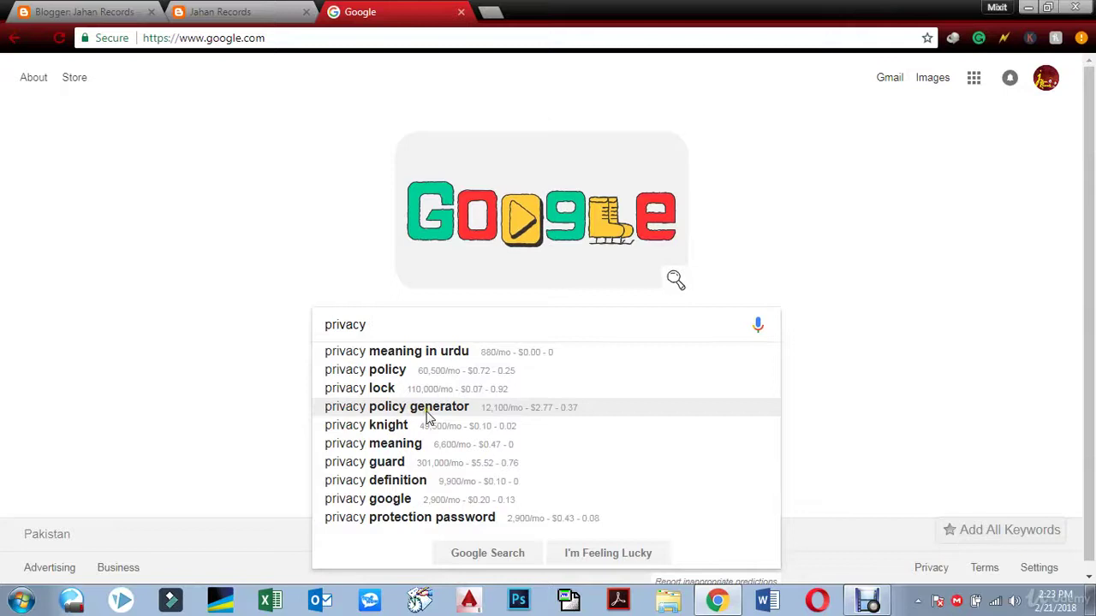
{"action": "left_click", "coordinate": [427, 417]}
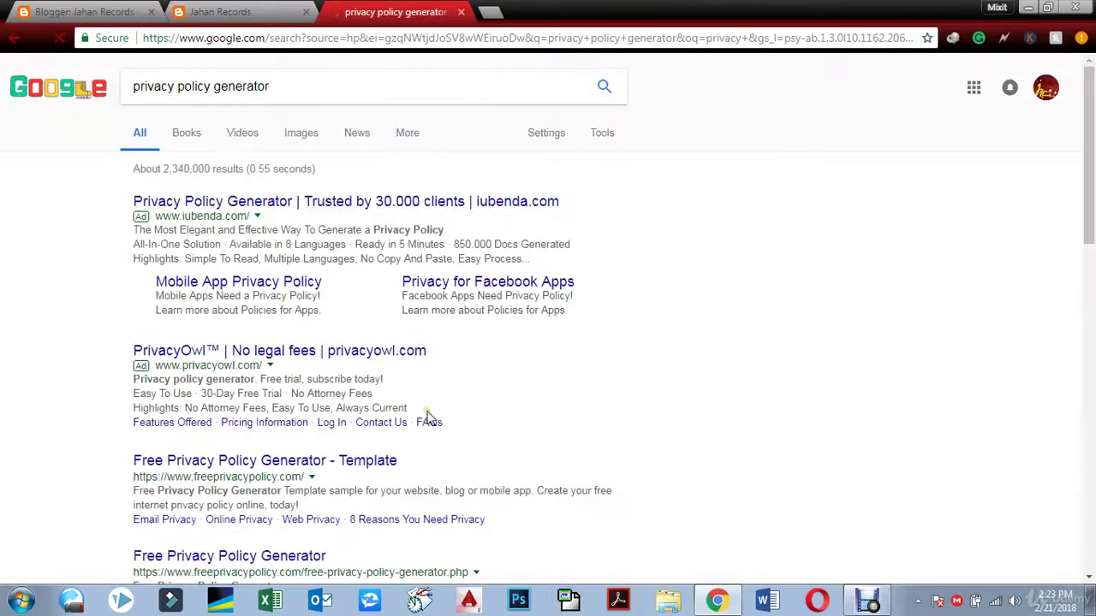
Step: Open the "Free Privacy Policy Generator - Template" result, start a free privacy policy and dismiss the video popup
{"action": "left_click_drag", "start_coordinate": [195, 478], "coordinate": [334, 490]}
{"action": "left_click", "coordinate": [502, 455]}
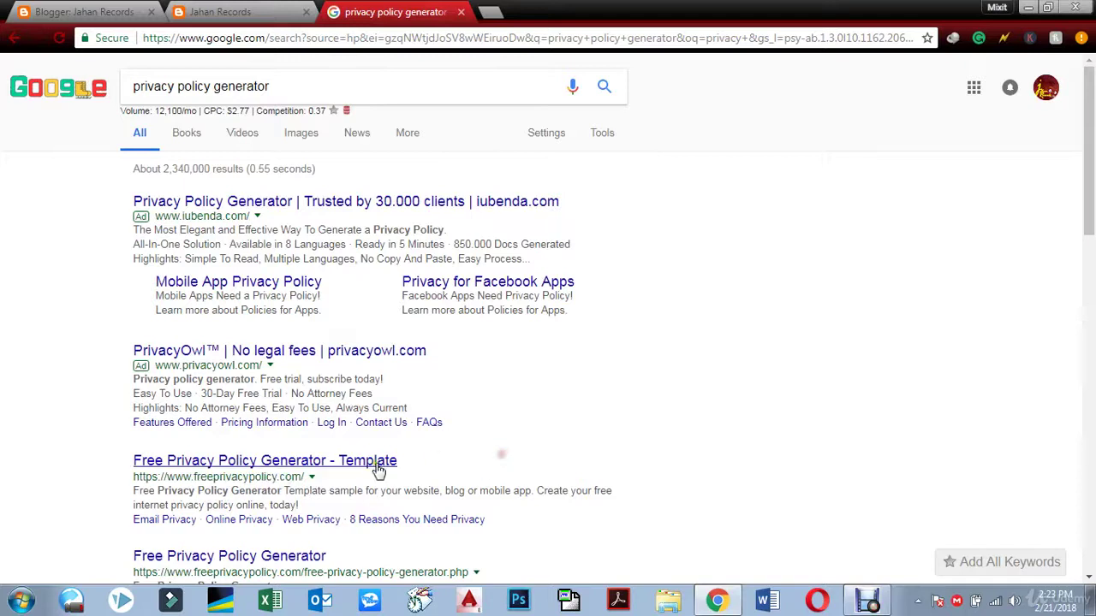
{"action": "left_click", "coordinate": [377, 467]}
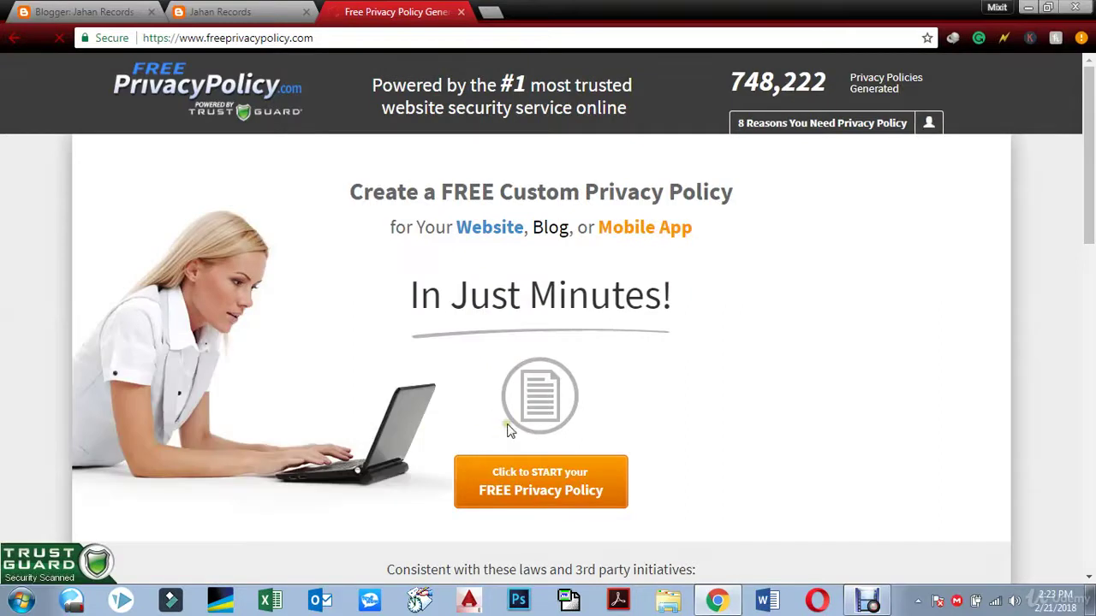
{"action": "left_click", "coordinate": [569, 487]}
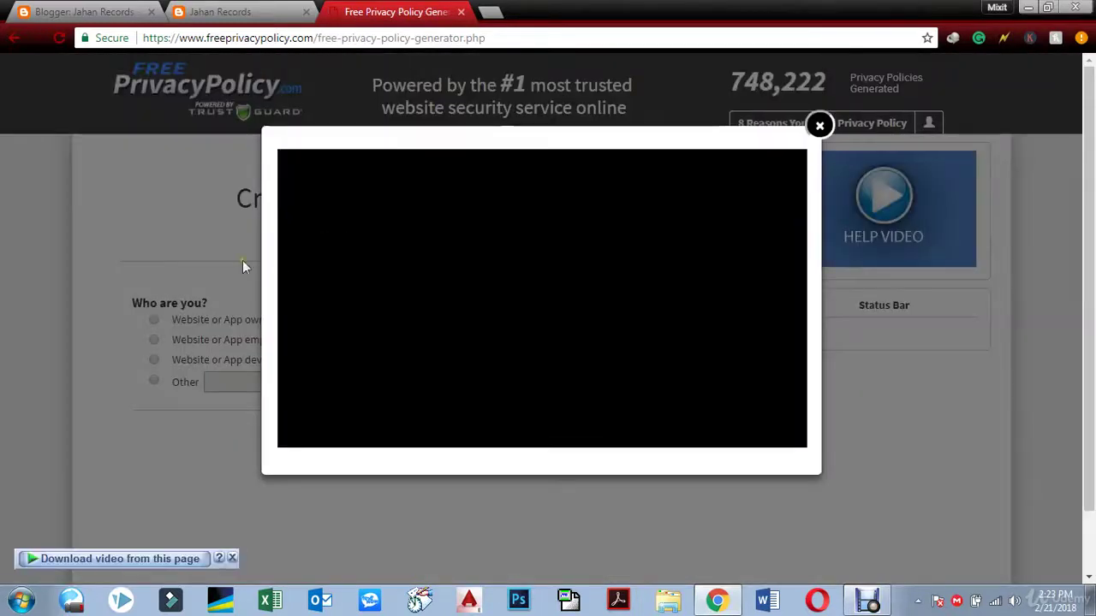
{"action": "left_click", "coordinate": [819, 126]}
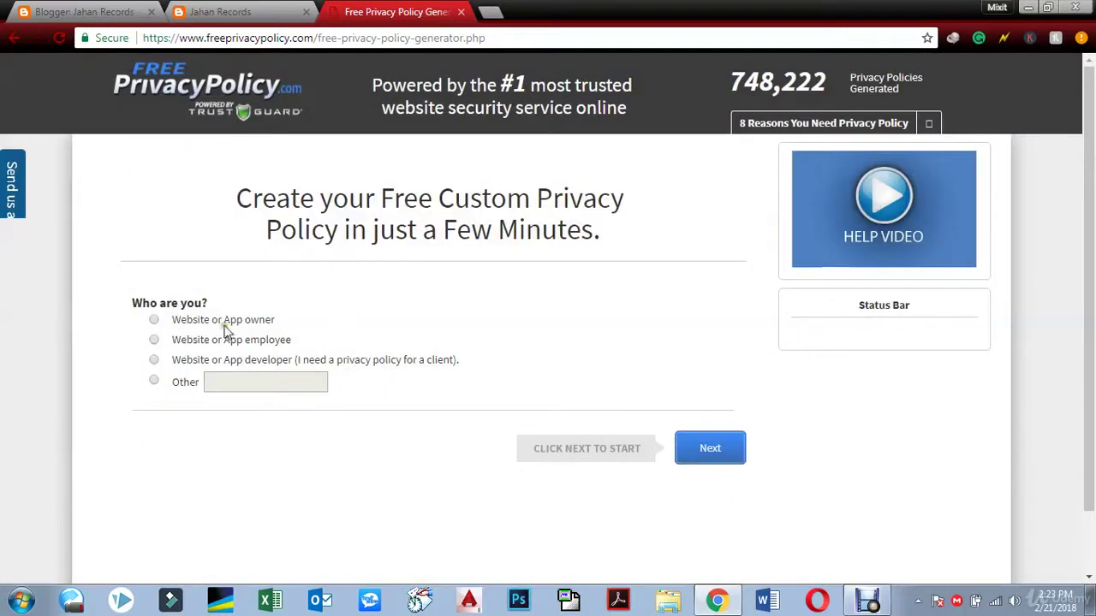
Step: Identify as website or app owner, choose "Website or Blog provides free information" as the purpose and continue
{"action": "left_click", "coordinate": [181, 319]}
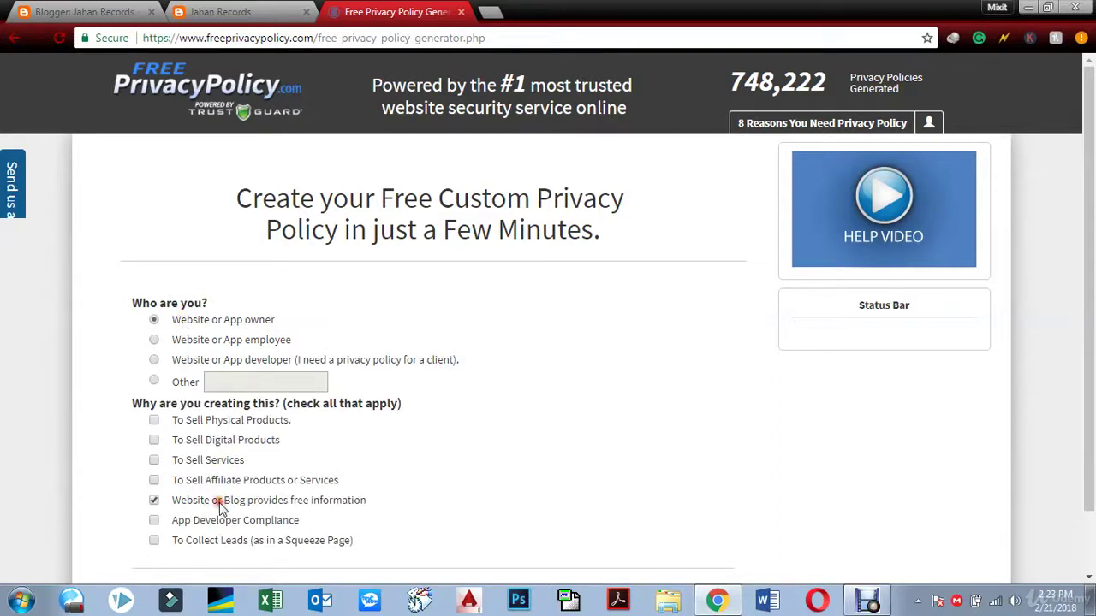
{"action": "scroll", "coordinate": [1007, 369], "scroll_direction": "down", "scroll_amount": 1}
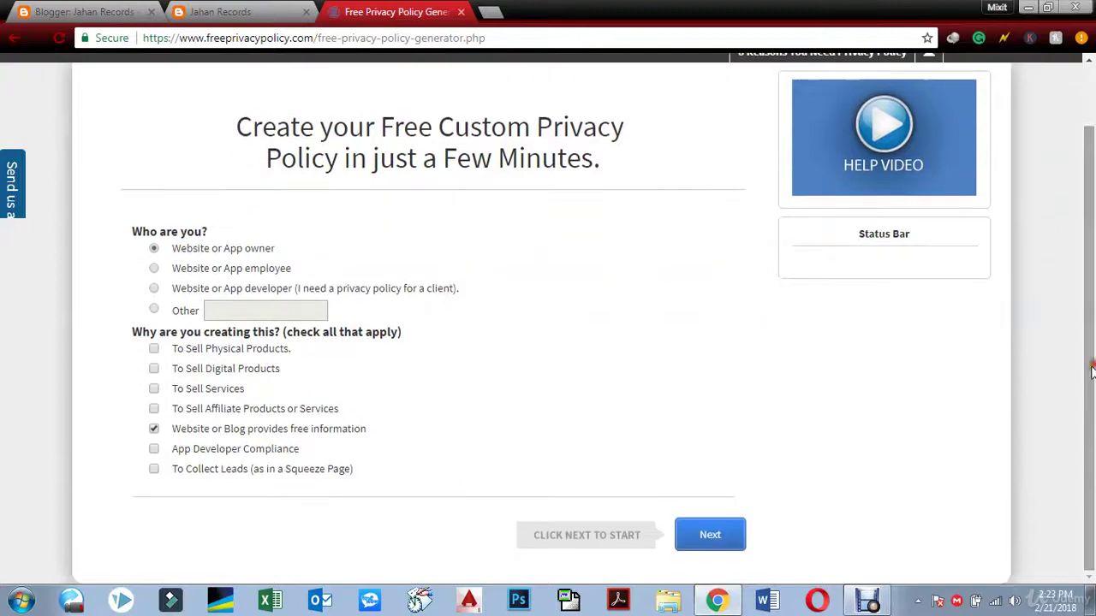
{"action": "left_click", "coordinate": [710, 536]}
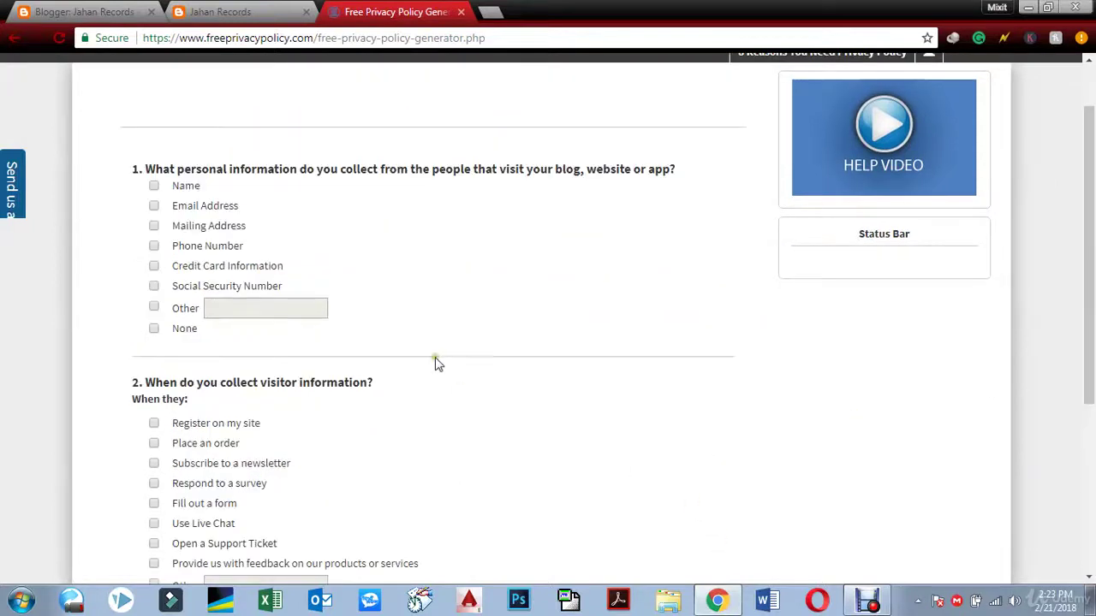
Step: Answer questions 1 to 3 with name, newsletter subscription, personalizing user's experience and improving customer service, and continue
{"action": "left_click", "coordinate": [185, 187]}
{"action": "scroll", "coordinate": [1067, 227], "scroll_direction": "down", "scroll_amount": 3}
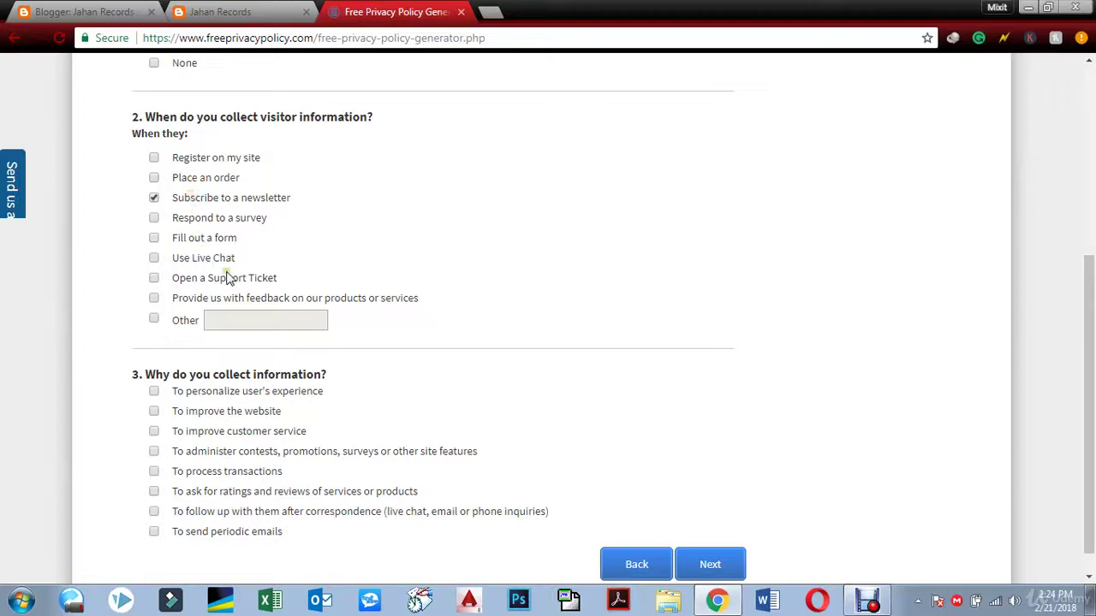
{"action": "left_click", "coordinate": [205, 248]}
{"action": "left_click", "coordinate": [214, 396]}
{"action": "left_click", "coordinate": [220, 436]}
{"action": "left_click", "coordinate": [710, 565]}
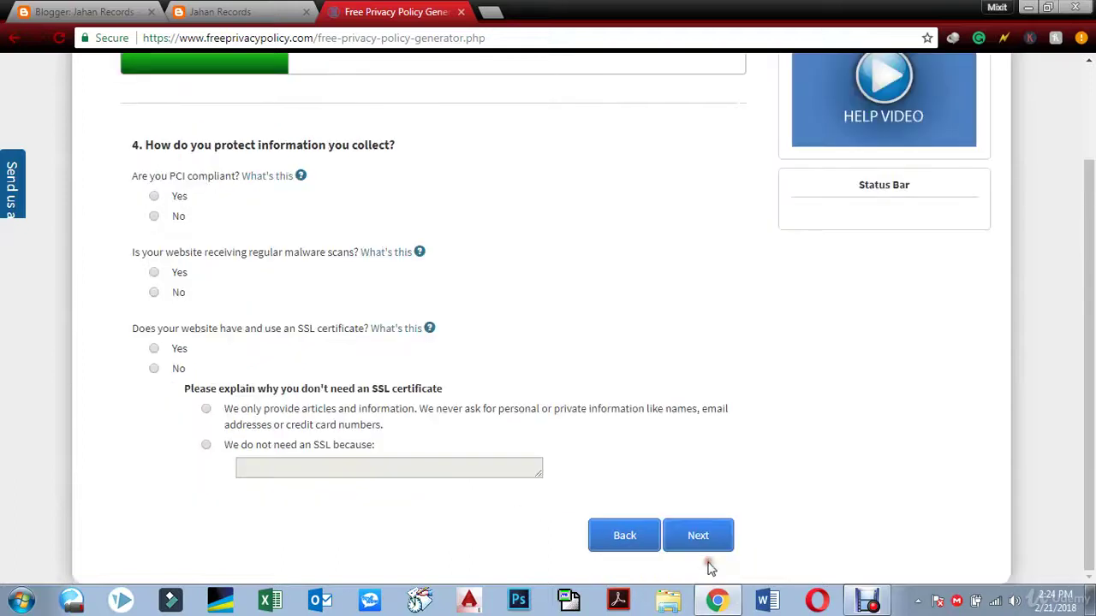
Step: Answer Yes to PCI compliance, malware scans and SSL, choose security when a user places an order and a payment gateway provider, and continue
{"action": "left_click", "coordinate": [179, 273]}
{"action": "left_click", "coordinate": [176, 349]}
{"action": "scroll", "coordinate": [222, 410], "scroll_direction": "down", "scroll_amount": 2}
{"action": "scroll", "coordinate": [253, 411], "scroll_direction": "up", "scroll_amount": 1}
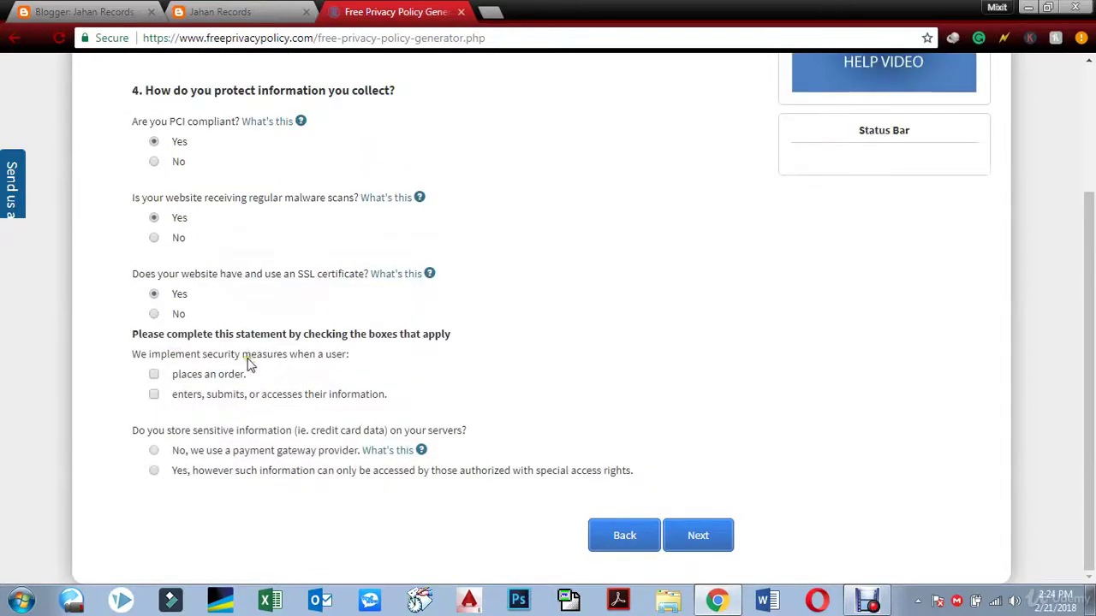
{"action": "left_click", "coordinate": [205, 374]}
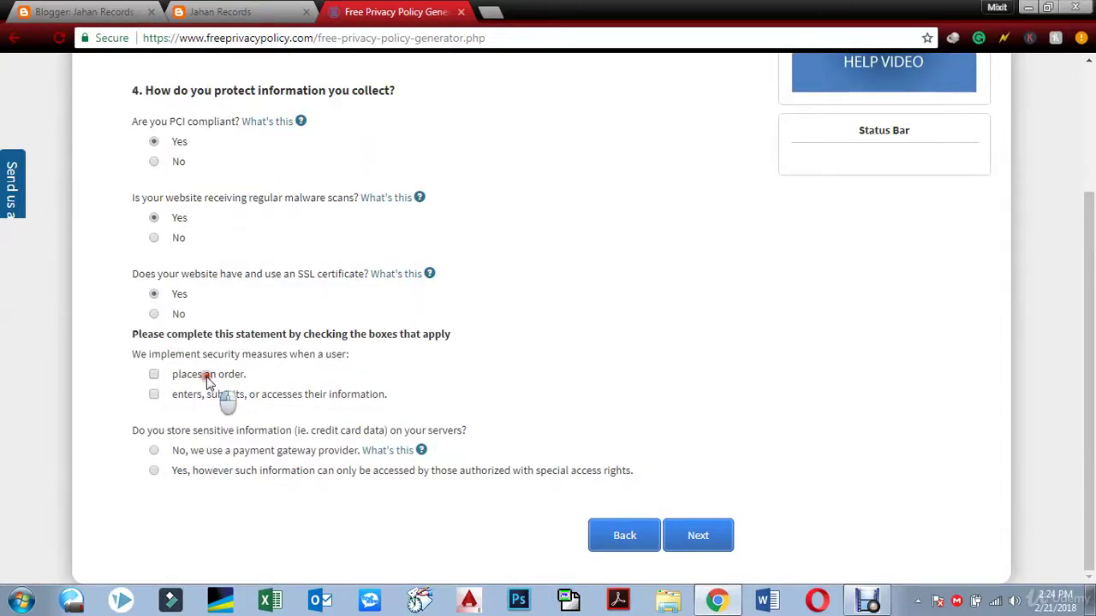
{"action": "left_click", "coordinate": [241, 454]}
{"action": "left_click", "coordinate": [718, 538]}
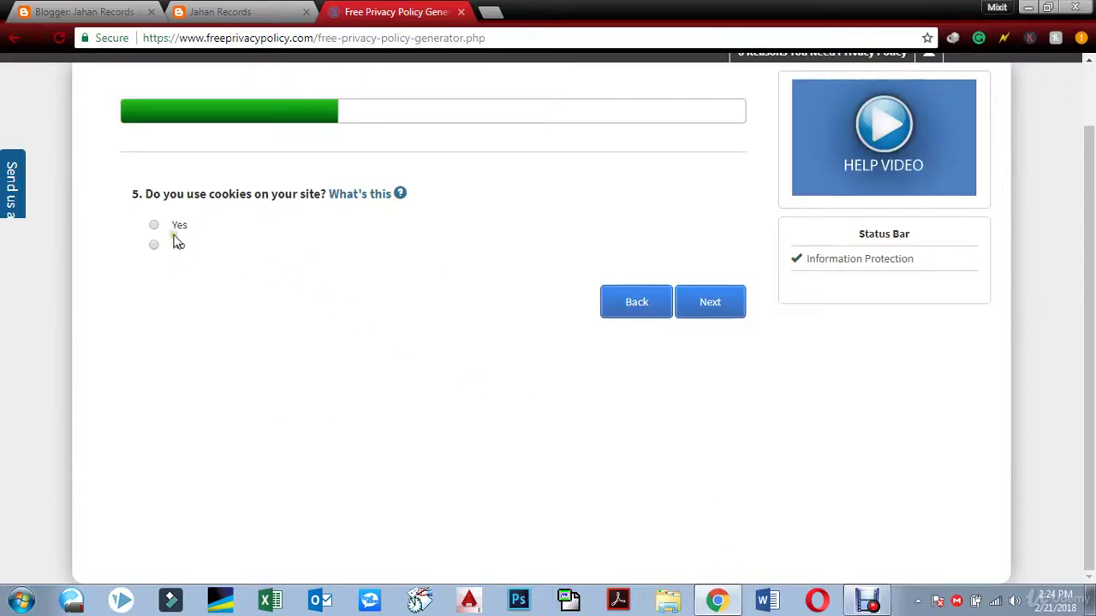
Step: Answer Yes to cookies for remembering shopping cart items, state that disabling them turns off some site features, and continue
{"action": "left_click", "coordinate": [175, 225]}
{"action": "left_click", "coordinate": [225, 317]}
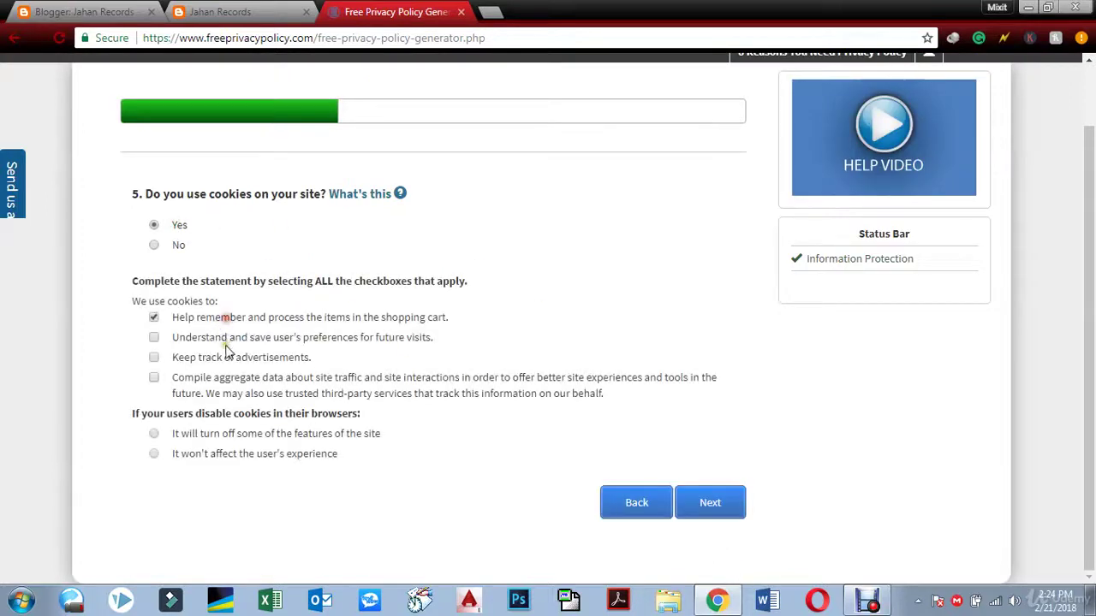
{"action": "double_click", "coordinate": [225, 378]}
{"action": "left_click", "coordinate": [221, 433]}
{"action": "left_click", "coordinate": [154, 434]}
{"action": "left_click", "coordinate": [724, 505]}
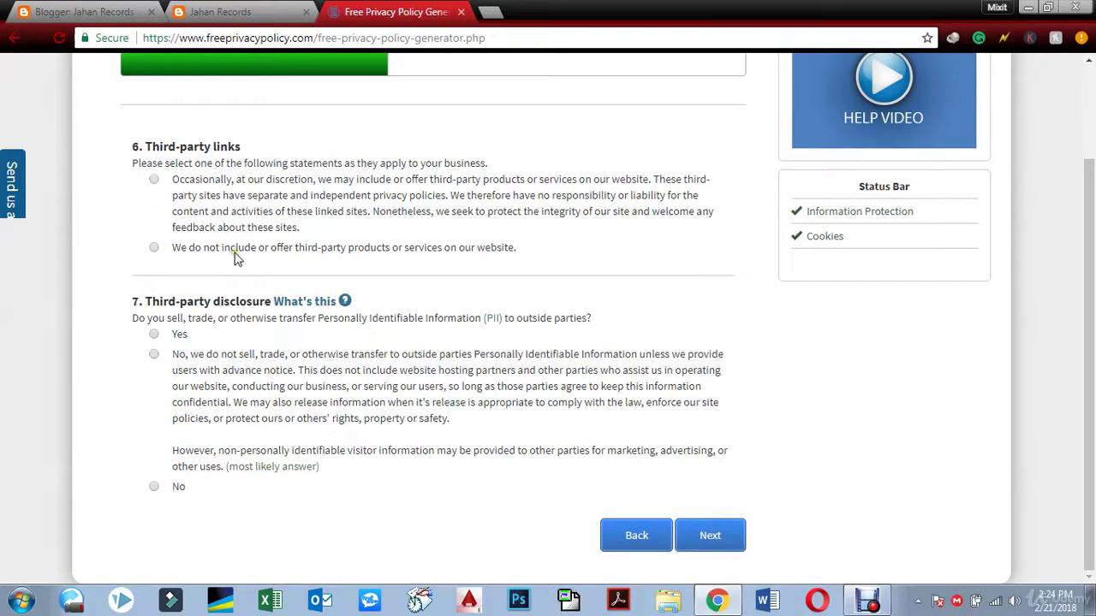
Step: Answer the third-party links question with the statement that third-party products or services may occasionally be offered
{"action": "left_click", "coordinate": [156, 180]}
{"action": "left_click", "coordinate": [153, 334]}
{"action": "scroll", "coordinate": [167, 363], "scroll_direction": "down", "scroll_amount": 3}
{"action": "left_click", "coordinate": [243, 379]}
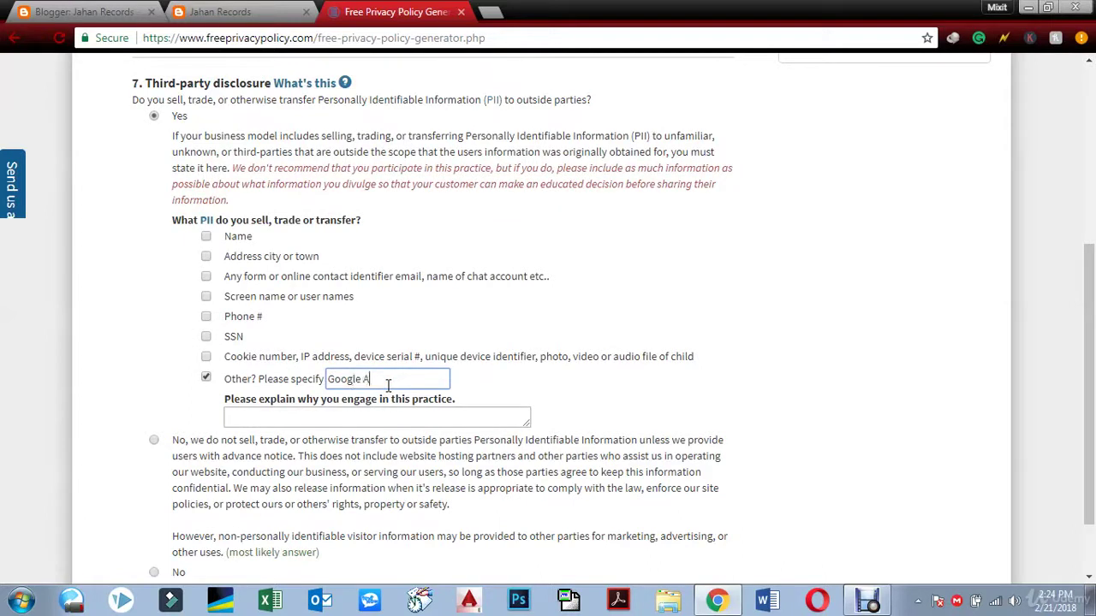
{"action": "key", "text": "Tab"}
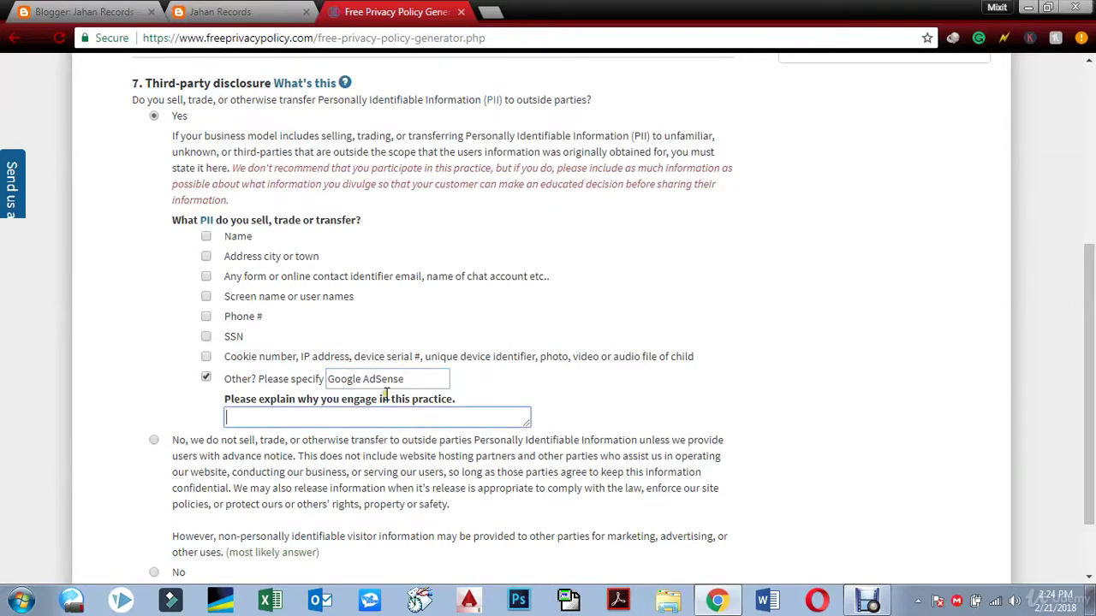
{"action": "scroll", "coordinate": [863, 240], "scroll_direction": "down", "scroll_amount": 1}
{"action": "type", "text": "afsdfg"}
Step: Set third-party disclosure to not transferring personal information unless users get advance notice, continue and dismiss the help popup
{"action": "left_click", "coordinate": [151, 355]}
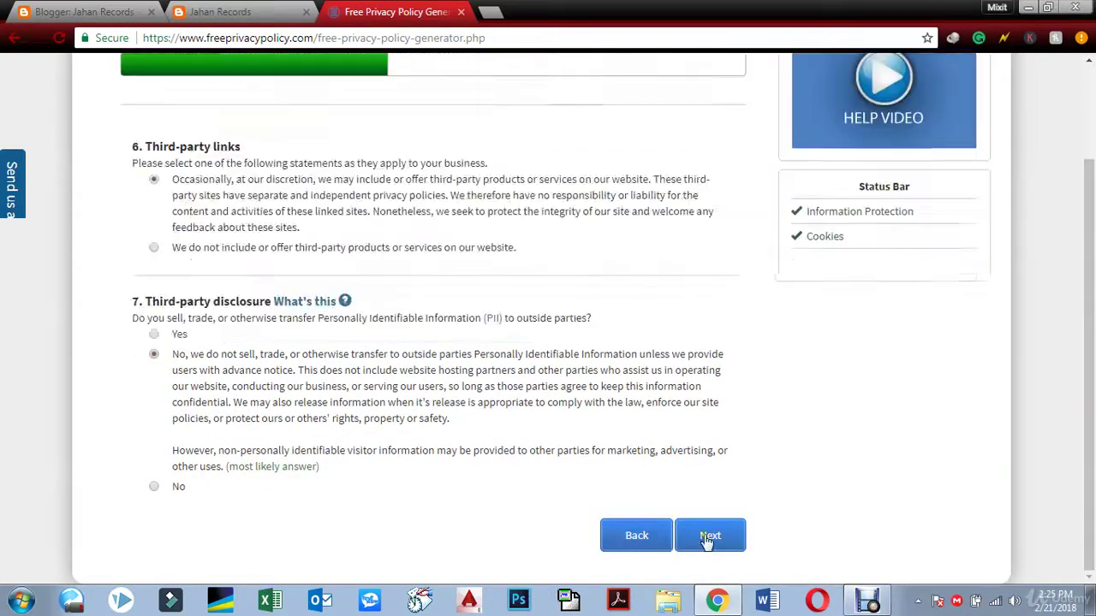
{"action": "left_click", "coordinate": [714, 536]}
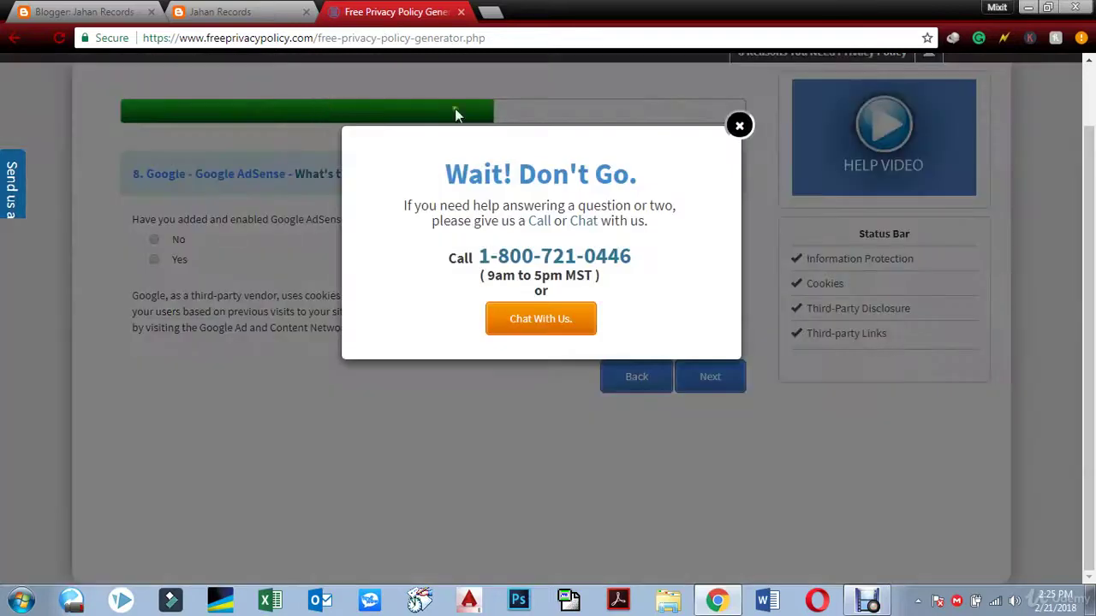
{"action": "left_click", "coordinate": [739, 126]}
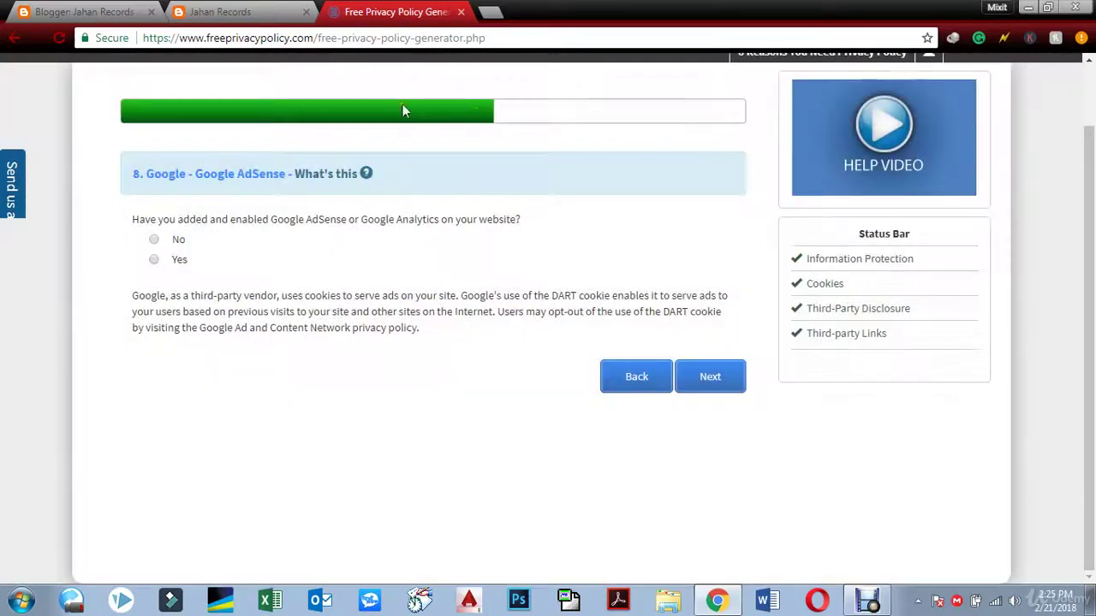
Step: Answer Yes to Google AdSense, select Display Network Impression Reporting, Demographics and Interests Reporting and DoubleClick, choose compiling data to sell it to interested parties, and continue
{"action": "left_click", "coordinate": [179, 261]}
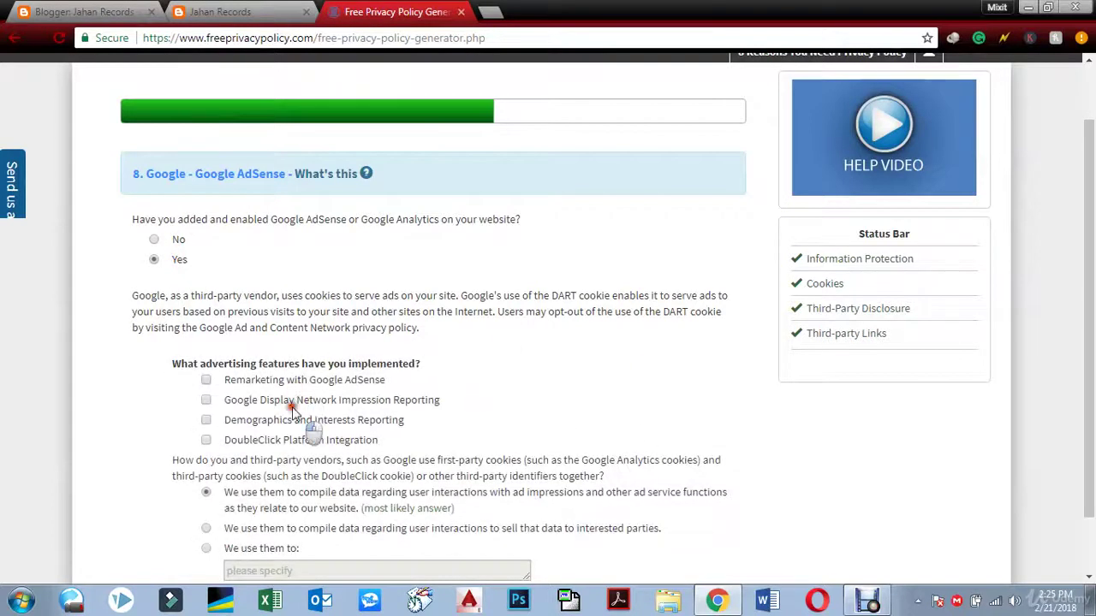
{"action": "left_click", "coordinate": [205, 400]}
{"action": "left_click", "coordinate": [205, 419]}
{"action": "left_click", "coordinate": [205, 528]}
{"action": "left_click_drag", "start_coordinate": [1089, 349], "coordinate": [1092, 402]}
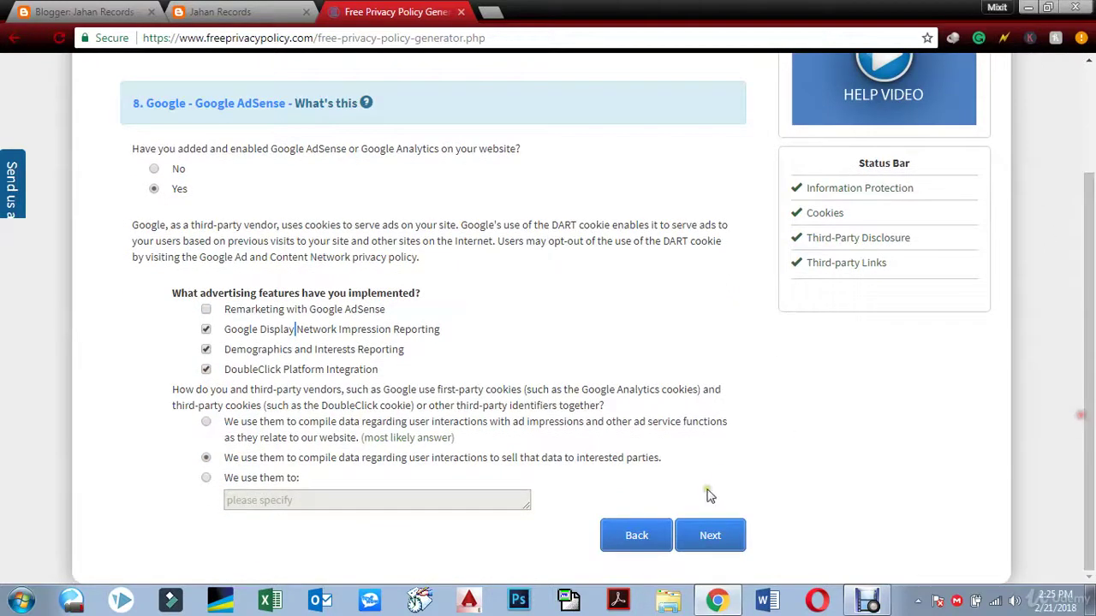
{"action": "left_click", "coordinate": [702, 537]}
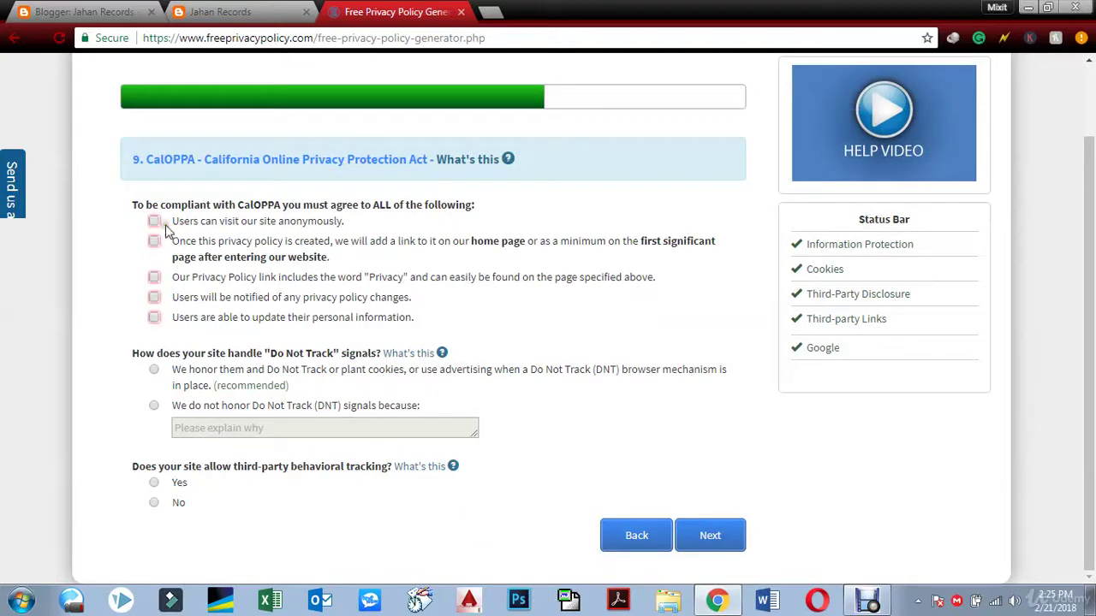
Step: Choose to honor Do Not Track signals, answer Yes to third-party behavioral tracking, and remove the CalOPPA section from the policy when continuing
{"action": "left_click", "coordinate": [152, 374]}
{"action": "left_click", "coordinate": [152, 485]}
{"action": "left_click", "coordinate": [724, 532]}
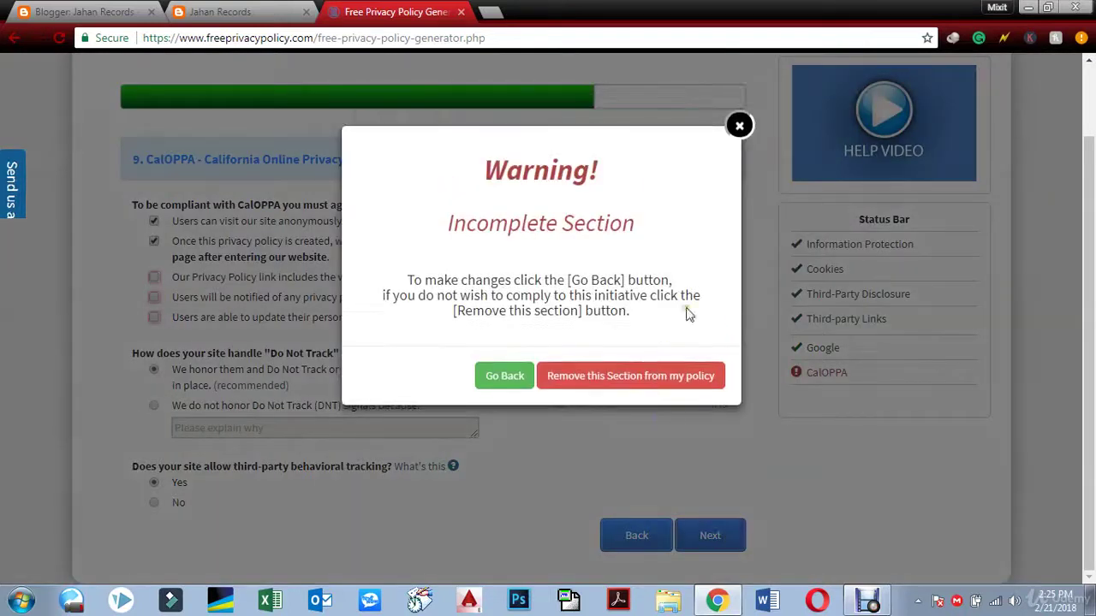
{"action": "left_click", "coordinate": [655, 382]}
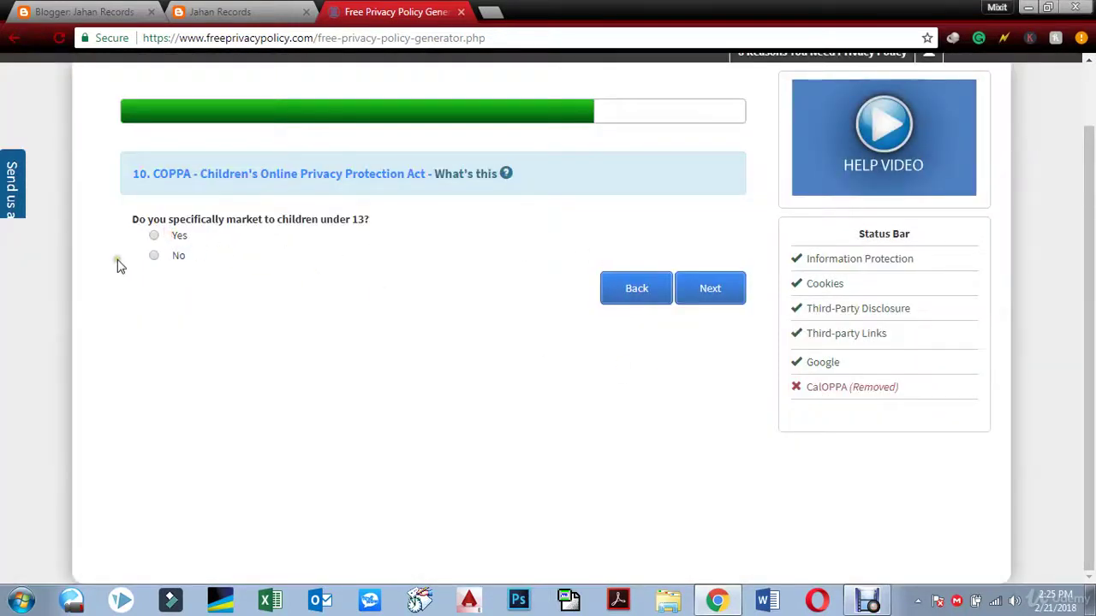
Step: Answer Yes to marketing to children under 13, No to collecting their information and No to third-party PII collection, and continue
{"action": "left_click", "coordinate": [153, 237]}
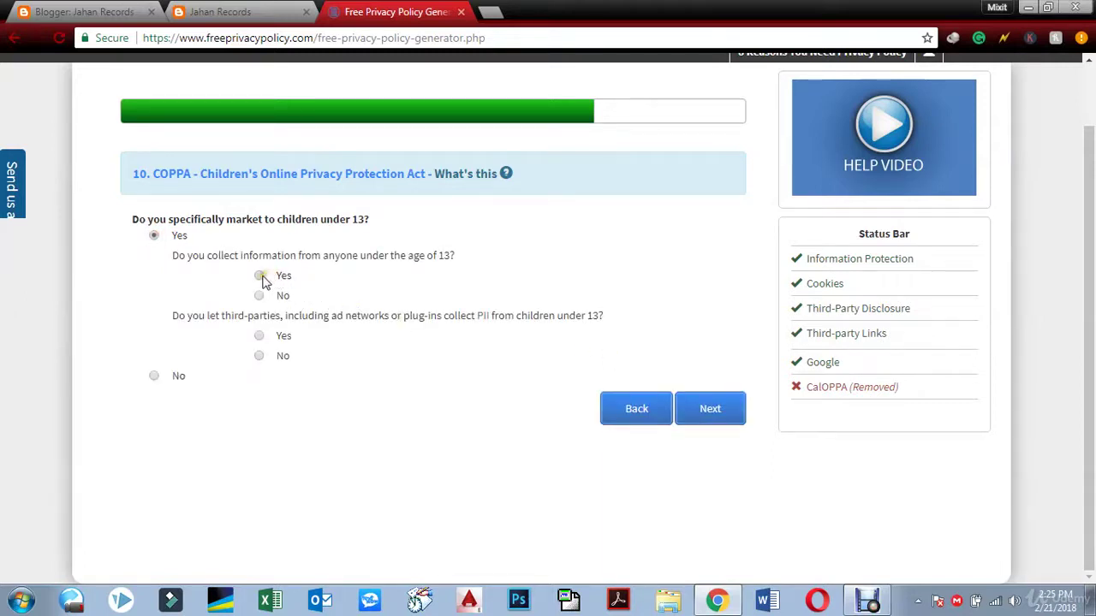
{"action": "left_click", "coordinate": [259, 277]}
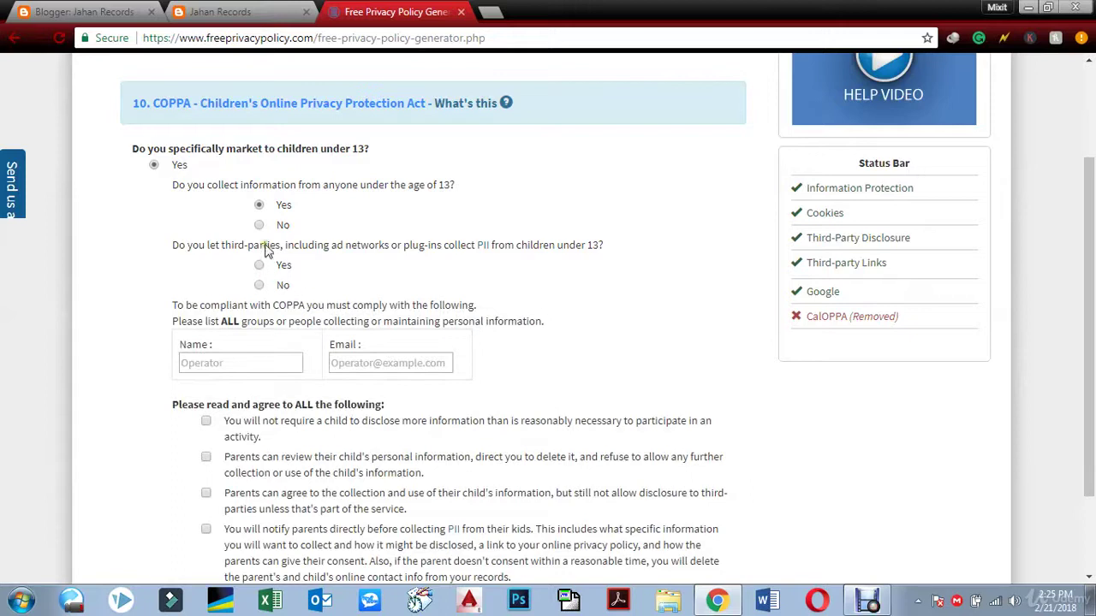
{"action": "left_click", "coordinate": [259, 225]}
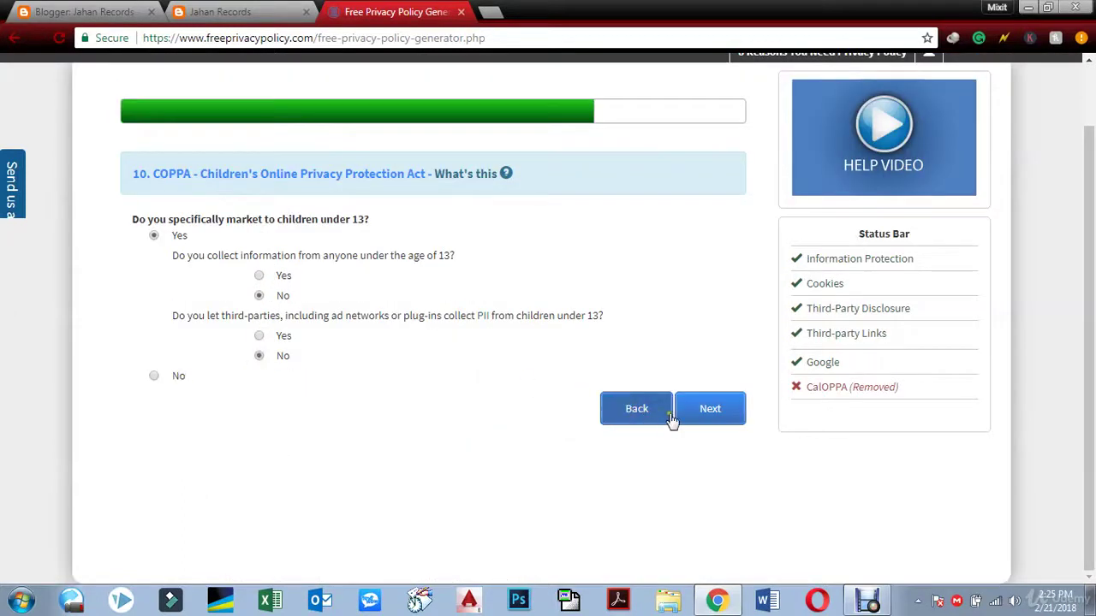
{"action": "left_click", "coordinate": [700, 411]}
Step: Set data breach notification to letter within 7 business days, agree to the Individual Redress Principle, and continue
{"action": "left_click", "coordinate": [153, 307]}
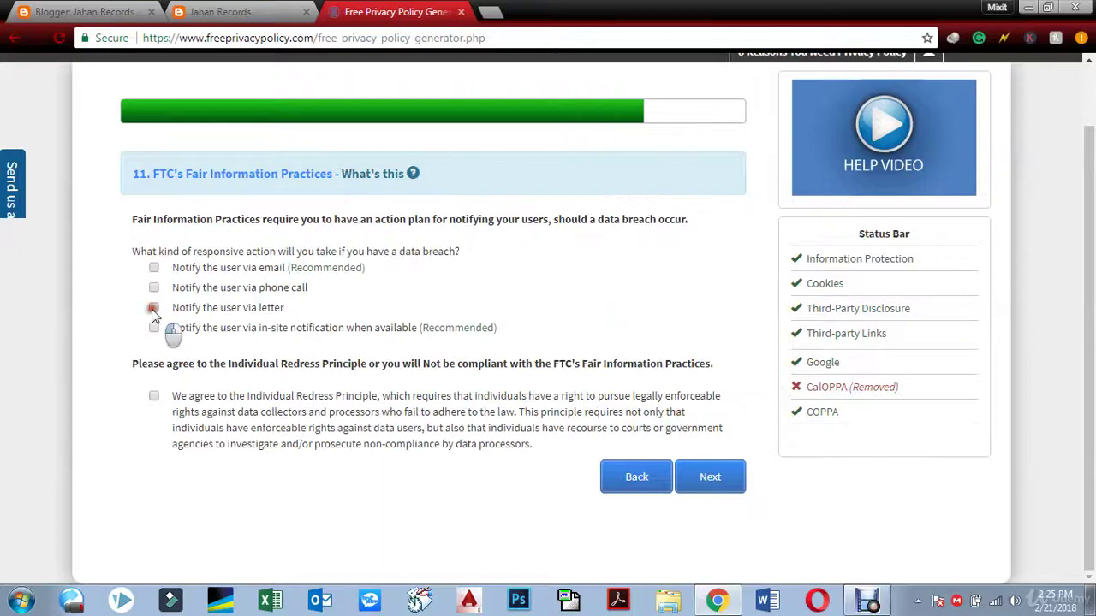
{"action": "left_click", "coordinate": [207, 321]}
{"action": "left_click", "coordinate": [153, 455]}
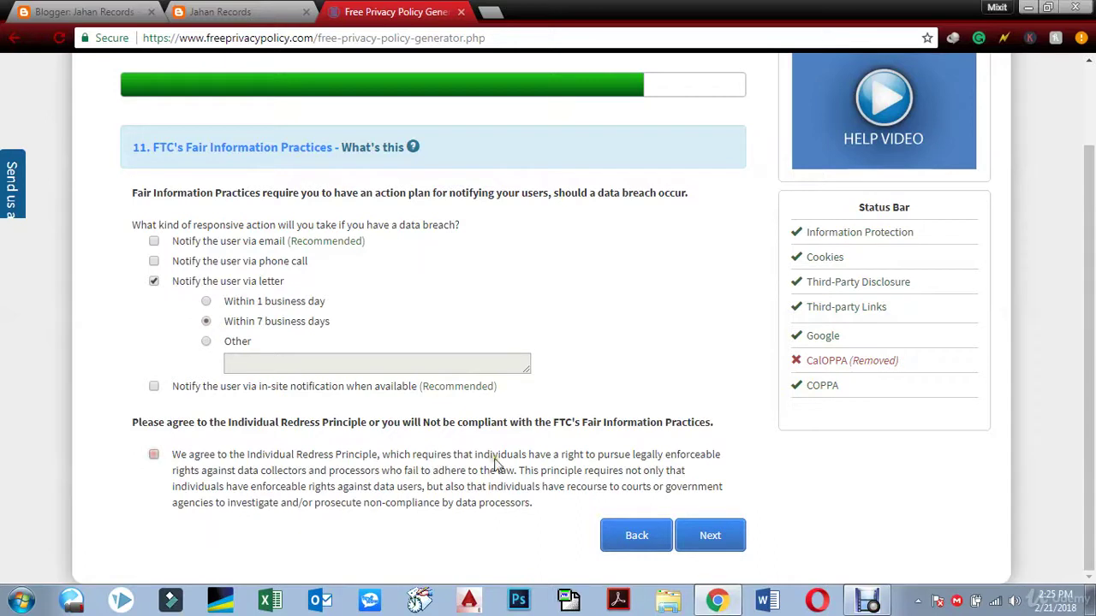
{"action": "left_click", "coordinate": [153, 455]}
{"action": "left_click", "coordinate": [695, 537]}
Step: Enter Jahanrecords as the URL or app name and fill in the address, city and country with placeholder text
{"action": "left_click", "coordinate": [315, 247]}
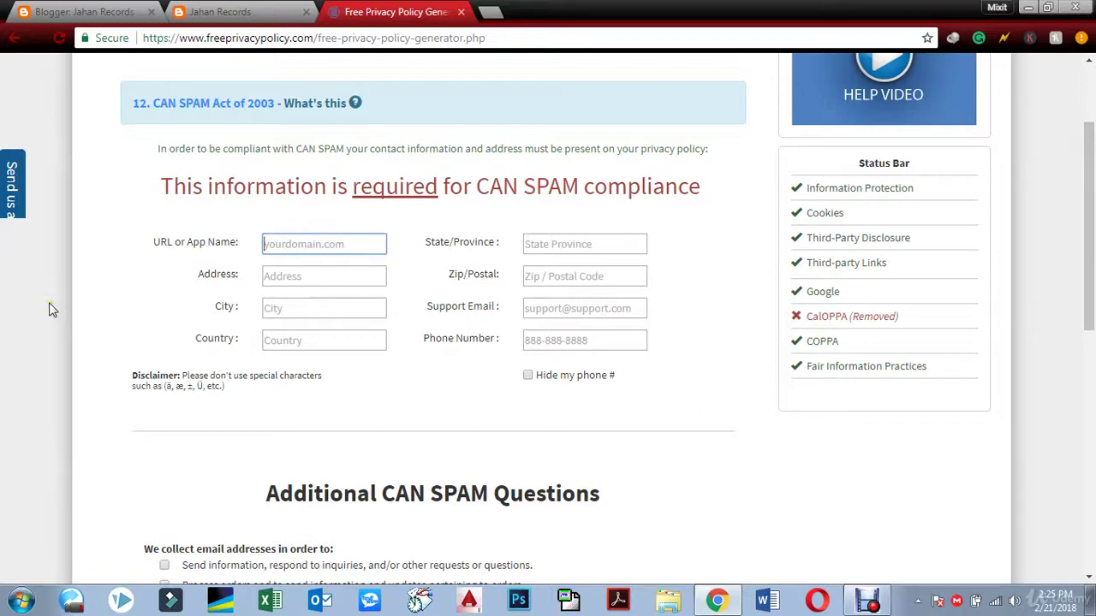
{"action": "type", "text": "Jahanrecords"}
{"action": "key", "text": "Tab"}
{"action": "type", "text": "sdfhkj"}
{"action": "key", "text": "Tab"}
{"action": "type", "text": "qaskjqwhdfuch"}
{"action": "key", "text": "Tab"}
{"action": "type", "text": "okqjhsiqajdh"}
{"action": "key", "text": "Tab"}
Step: Fill in the state, postal code, support email and phone number with placeholder text and hide the phone number
{"action": "type", "text": "jkqhs"}
{"action": "key", "text": "Tab"}
{"action": "type", "text": "jkhe"}
{"action": "key", "text": "Tab"}
{"action": "type", "text": "jkqi"}
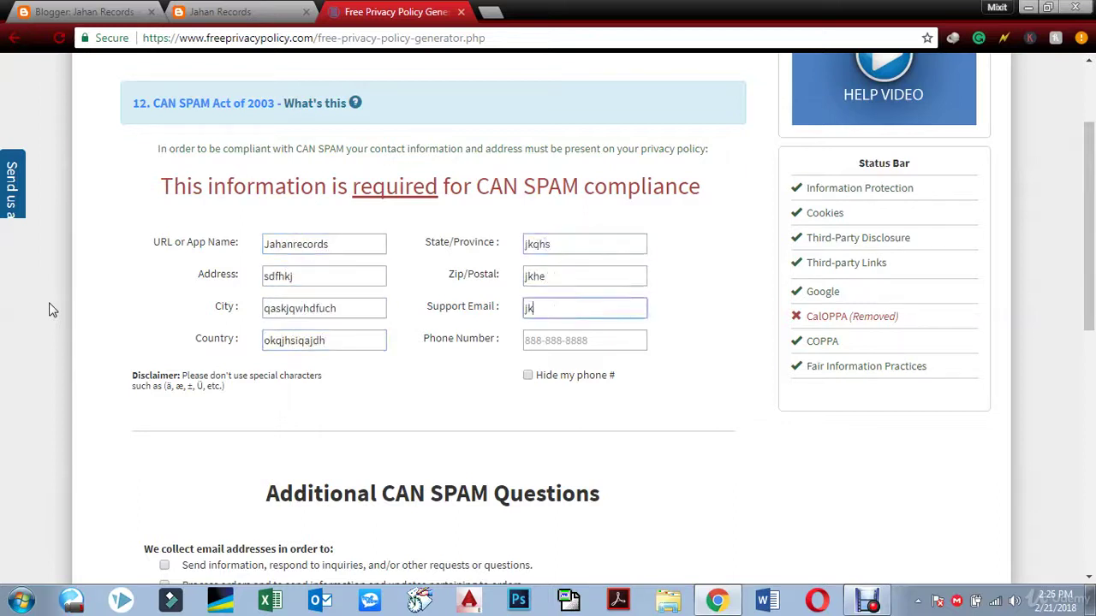
{"action": "key", "text": "Tab"}
{"action": "type", "text": "qgh"}
{"action": "key", "text": "Tab"}
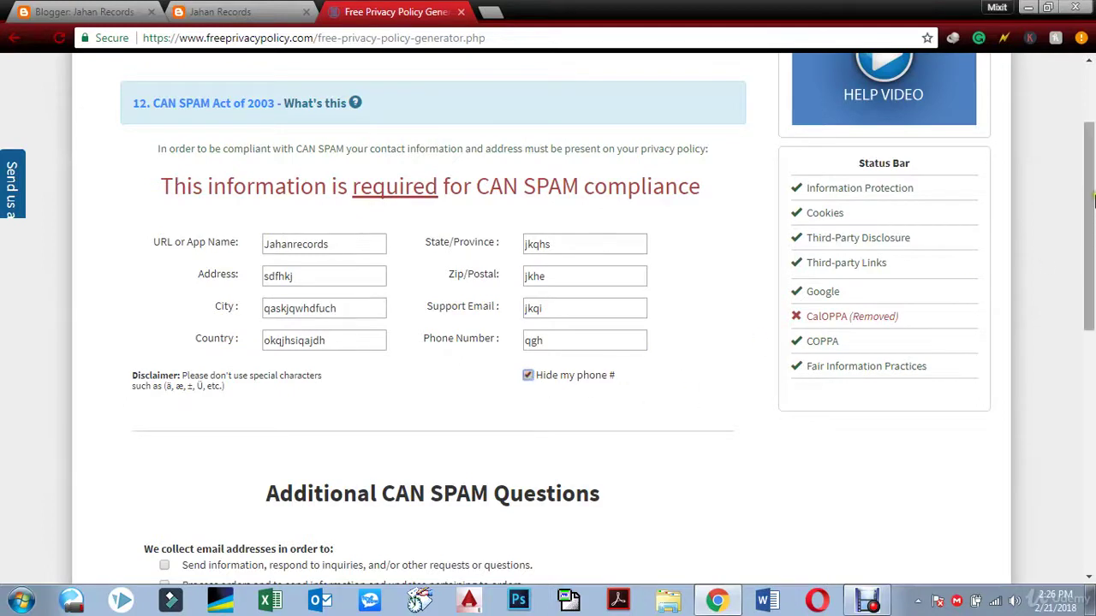
Step: Select processing orders with additional product information, identifying messages as advertisements, and contact information through a Business Identification Seal
{"action": "scroll", "coordinate": [544, 229], "scroll_direction": "down", "scroll_amount": 6}
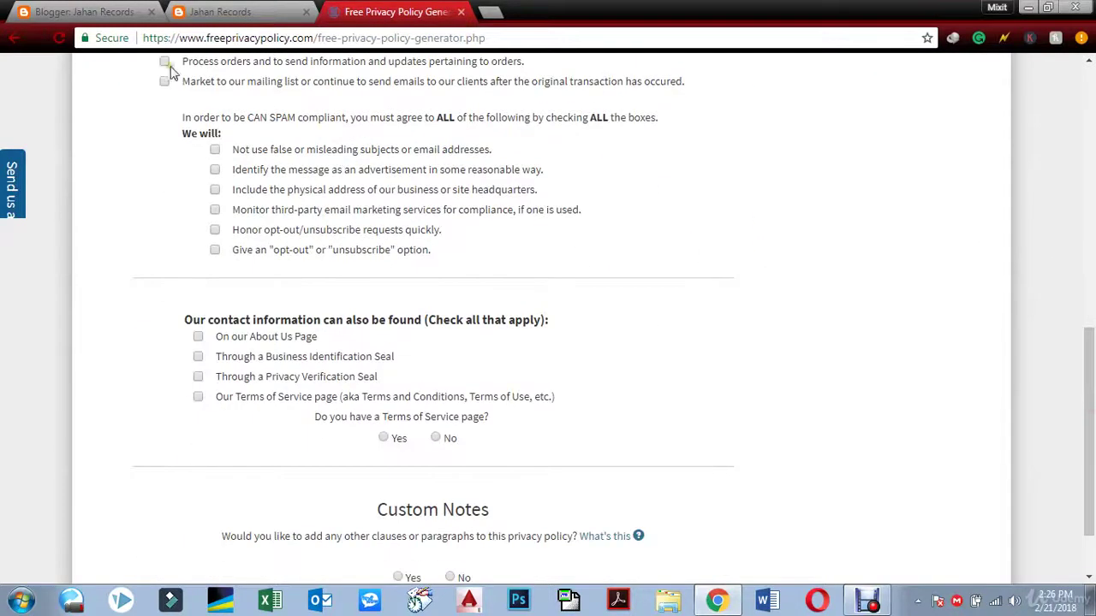
{"action": "left_click", "coordinate": [162, 64]}
{"action": "left_click", "coordinate": [214, 81]}
{"action": "left_click", "coordinate": [214, 190]}
{"action": "left_click", "coordinate": [197, 376]}
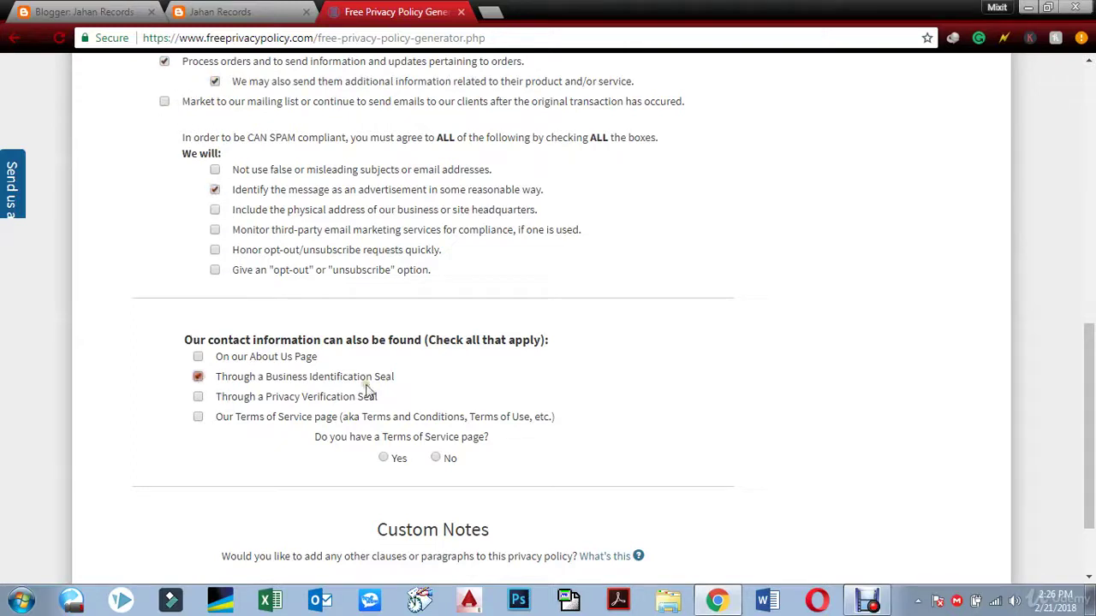
Step: Answer No to adding custom clauses or paragraphs to the policy and try to continue past the CAN SPAM section
{"action": "left_click_drag", "start_coordinate": [1085, 367], "coordinate": [1085, 406]}
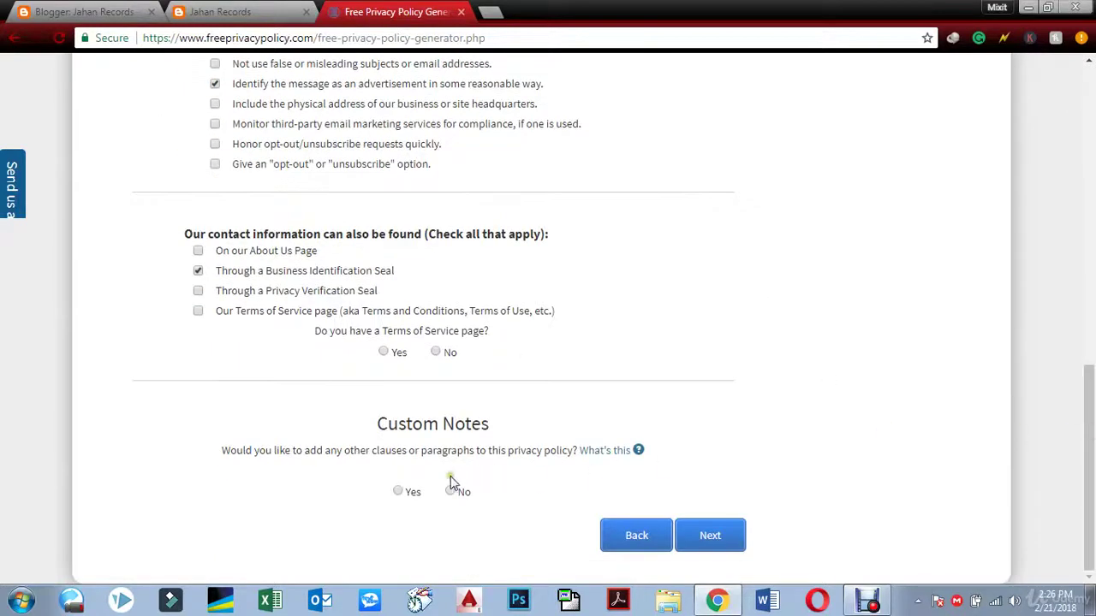
{"action": "left_click", "coordinate": [399, 492]}
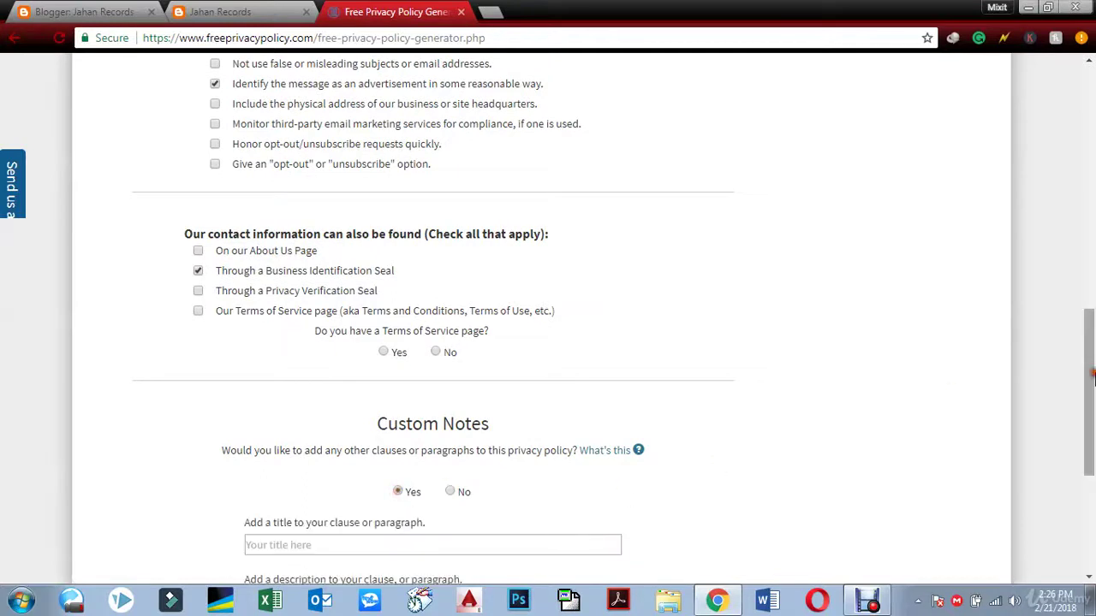
{"action": "scroll", "coordinate": [807, 384], "scroll_direction": "down", "scroll_amount": 2}
{"action": "left_click", "coordinate": [450, 296]}
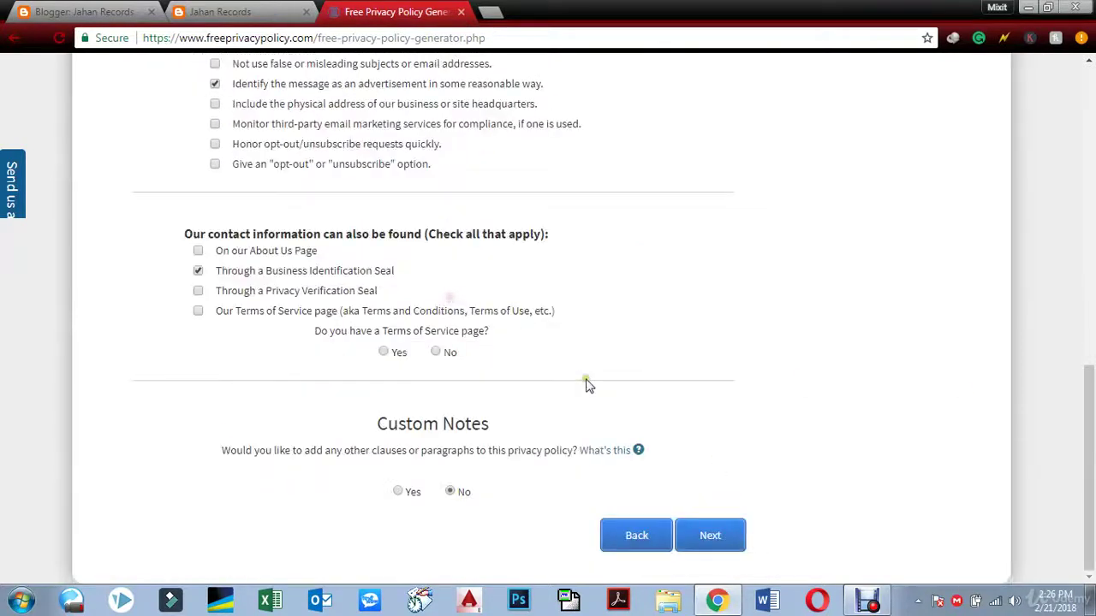
{"action": "left_click", "coordinate": [712, 541]}
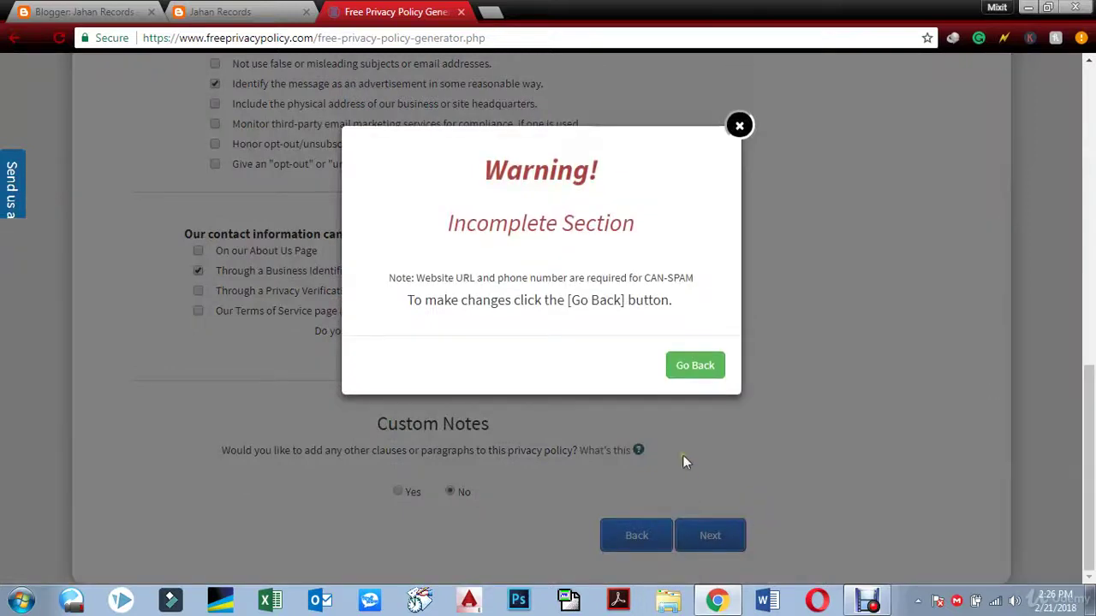
Step: Dismiss the incomplete-section warning, replace the placeholder phone number with a numeric one, and submit the CAN SPAM section
{"action": "left_click", "coordinate": [701, 366]}
{"action": "left_click", "coordinate": [738, 126]}
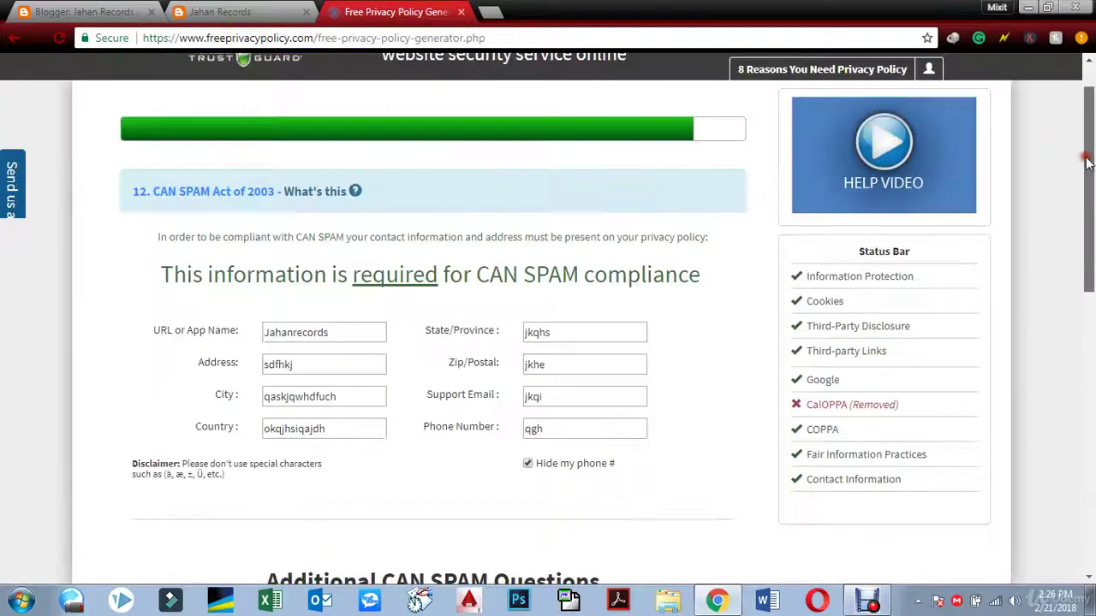
{"action": "double_click", "coordinate": [548, 491]}
{"action": "key", "text": "BackSpace"}
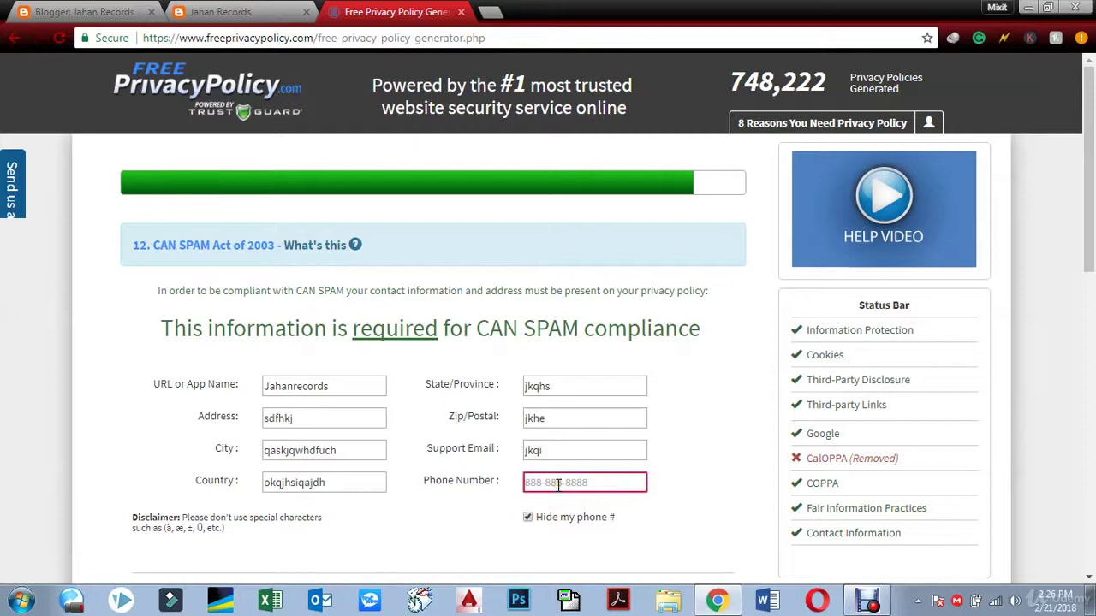
{"action": "type", "text": "787"}
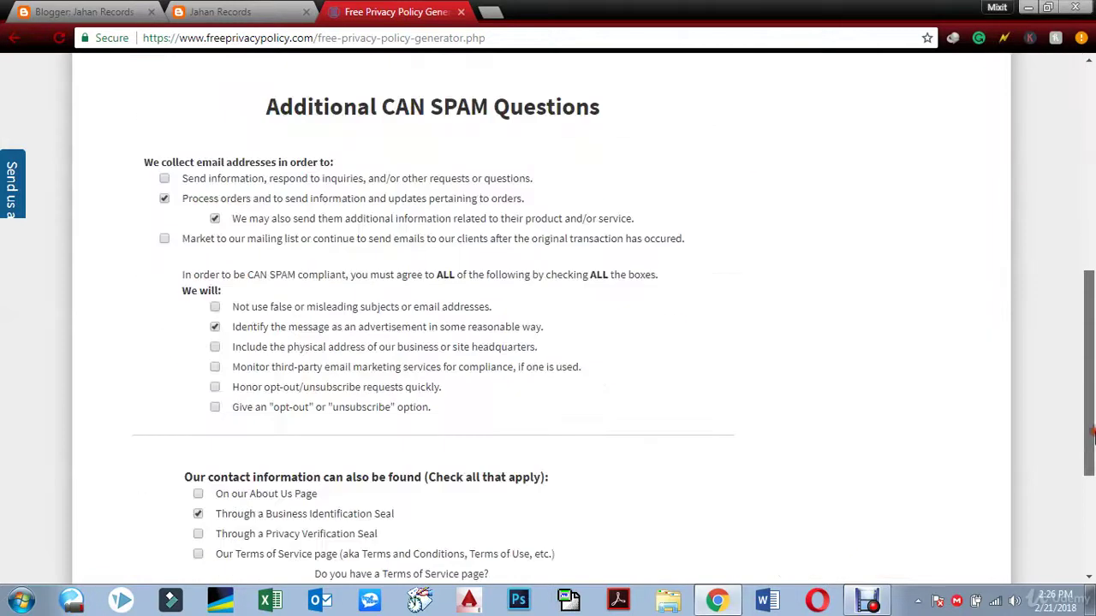
{"action": "scroll", "coordinate": [963, 513], "scroll_direction": "down", "scroll_amount": 10}
{"action": "left_click", "coordinate": [733, 548]}
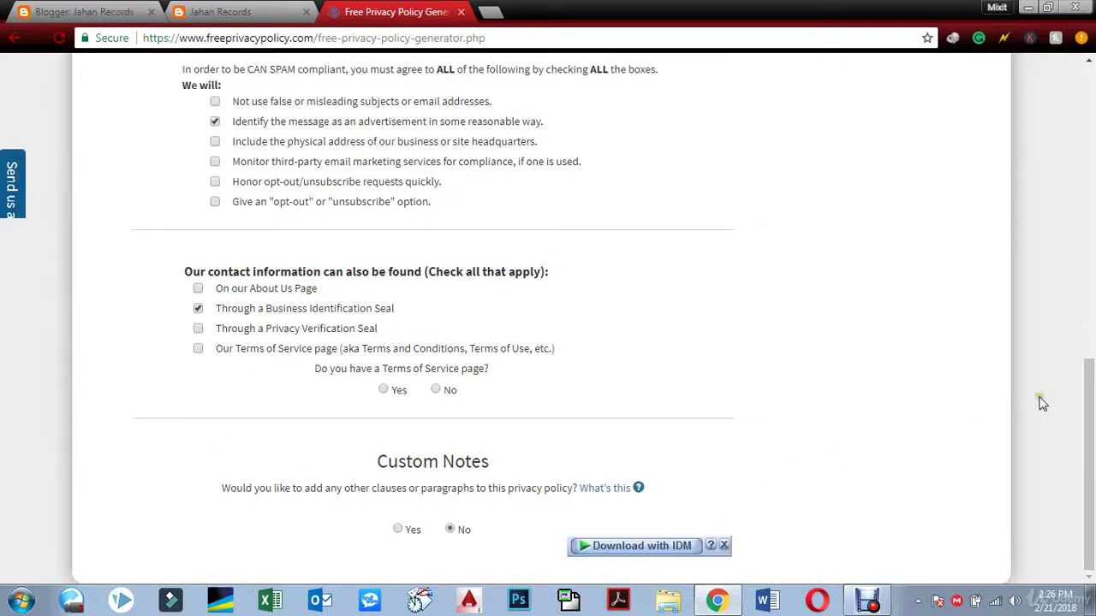
{"action": "left_click_drag", "start_coordinate": [1090, 484], "coordinate": [1093, 274]}
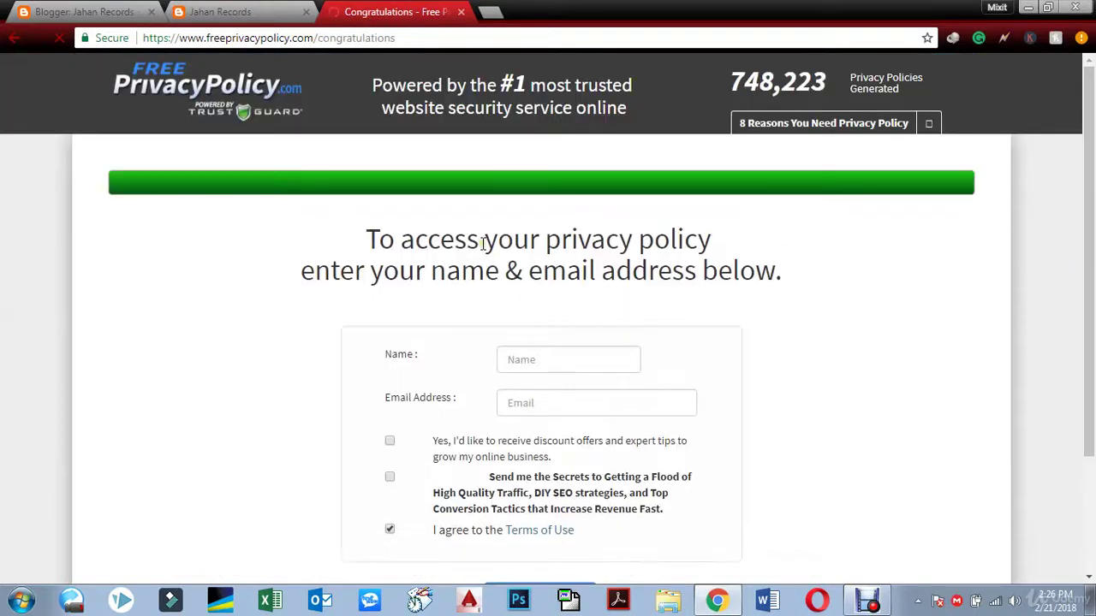
Step: Enter a placeholder email address on the policy access form, opt in to the online marketing secrets offer, and try to continue
{"action": "left_click_drag", "start_coordinate": [482, 244], "coordinate": [700, 283]}
{"action": "left_click", "coordinate": [511, 360]}
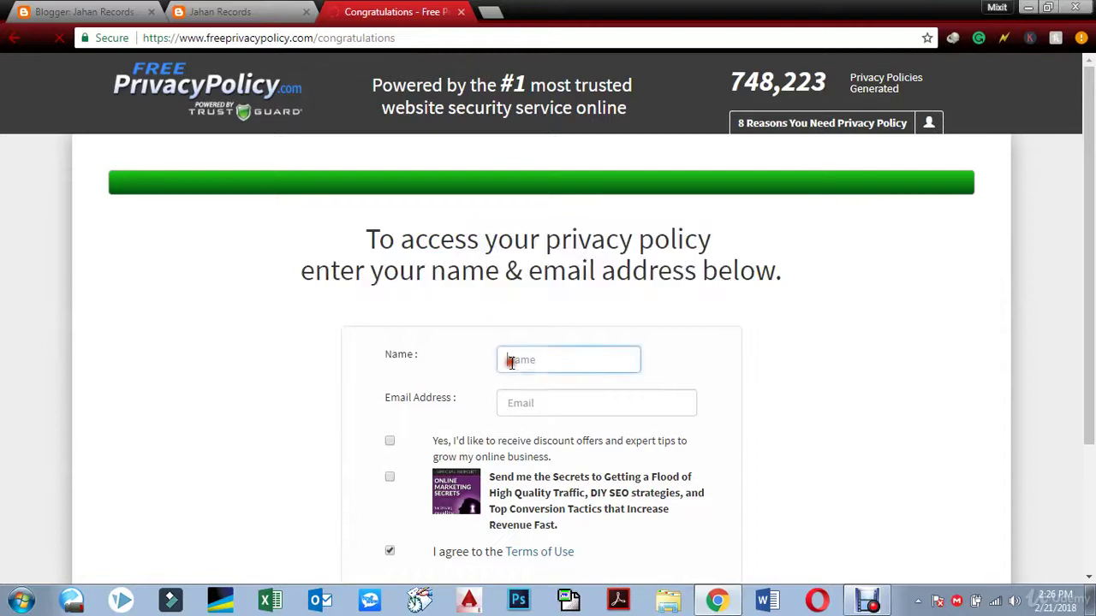
{"action": "left_click", "coordinate": [546, 402]}
{"action": "scroll", "coordinate": [1092, 294], "scroll_direction": "down", "scroll_amount": 2}
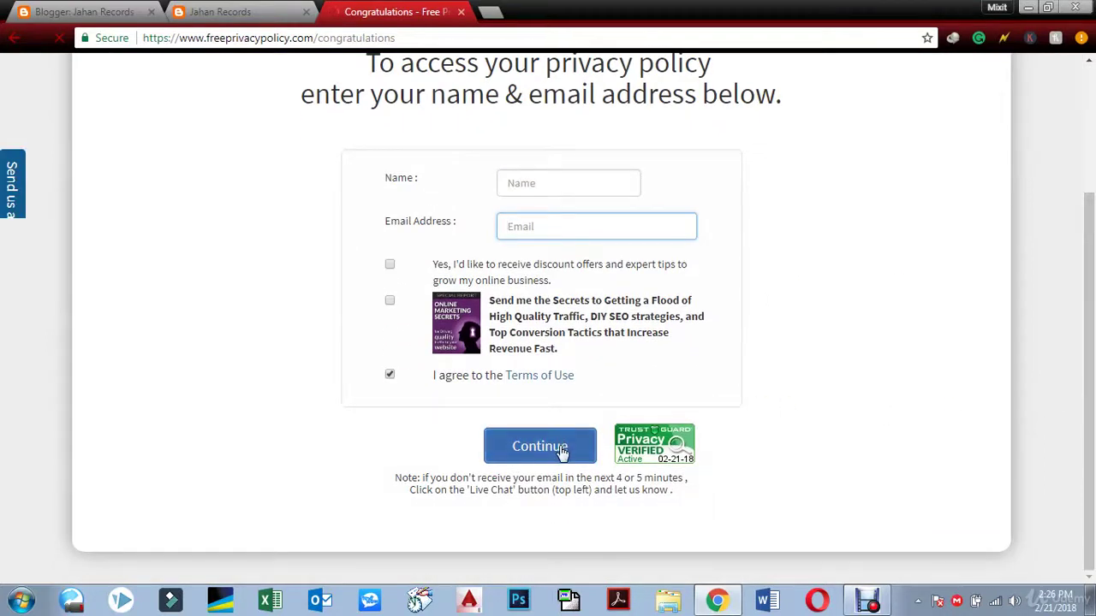
{"action": "type", "text": "asgdfu"}
{"action": "key", "text": "Tab"}
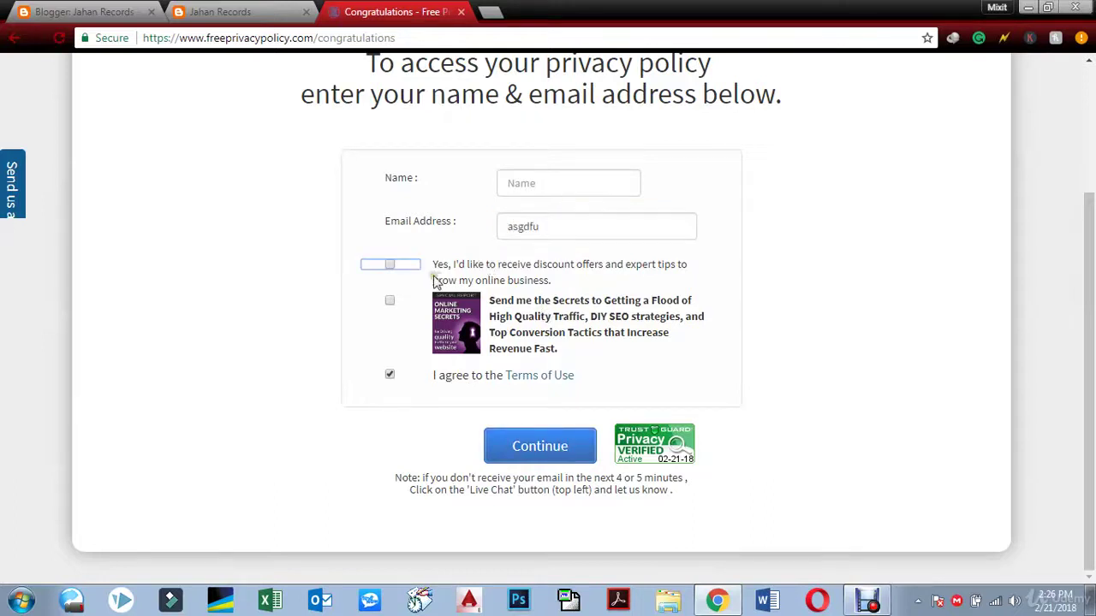
{"action": "left_click", "coordinate": [394, 300]}
{"action": "left_click", "coordinate": [551, 446]}
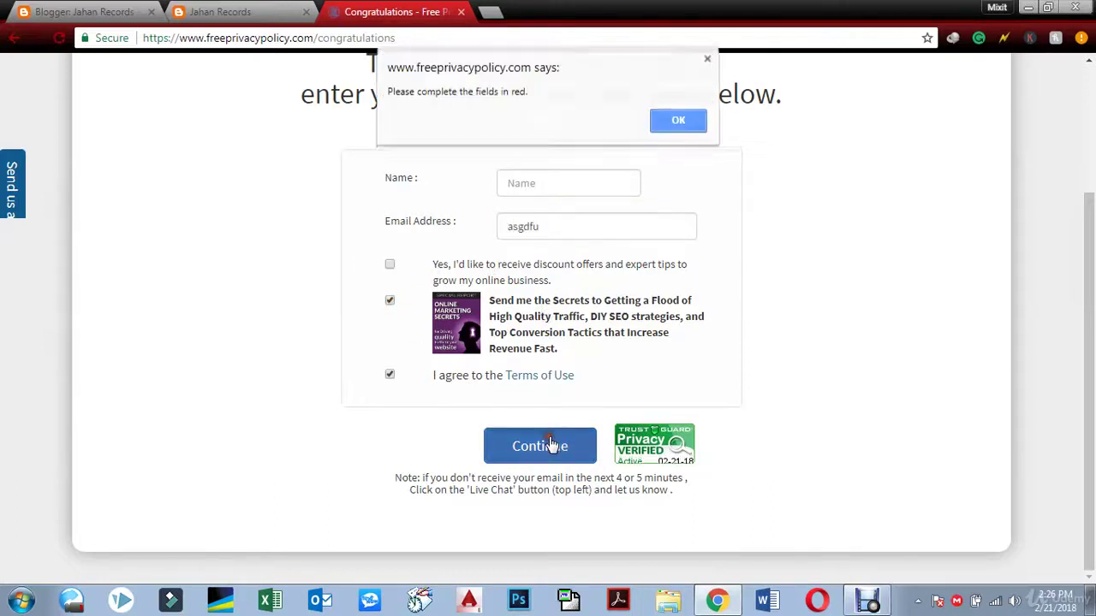
Step: Dismiss the missing-fields alert, fill in the name with placeholder text, and submit the policy access form
{"action": "left_click", "coordinate": [677, 123]}
{"action": "left_click", "coordinate": [572, 183]}
{"action": "type", "text": "asdas"}
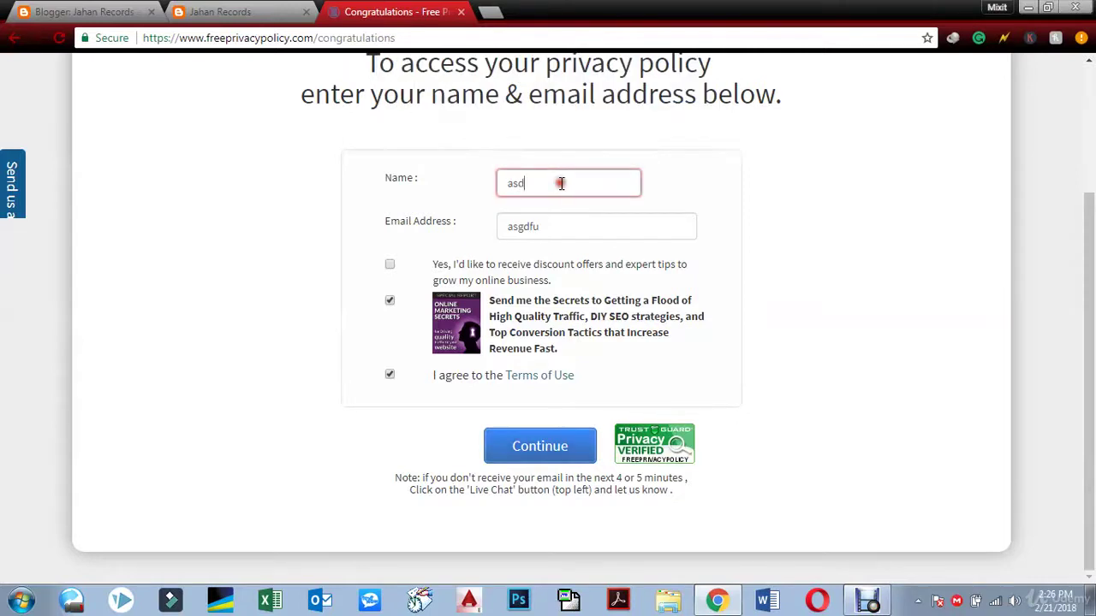
{"action": "left_click", "coordinate": [525, 447]}
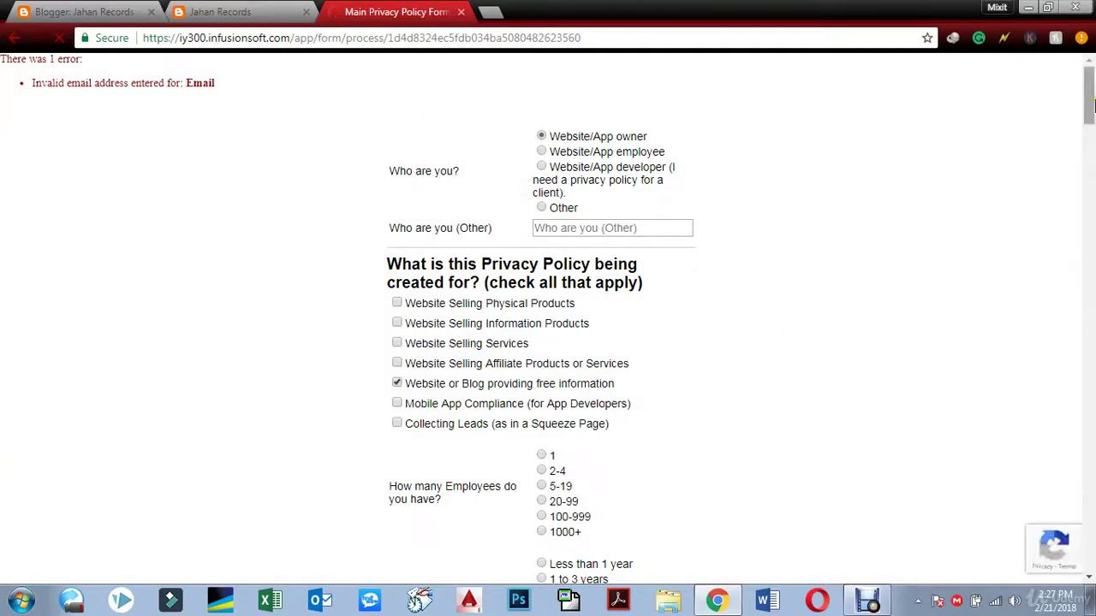
Step: Examine the error and the prefilled answers on the returned privacy policy form, and try resubmitting it without corrections
{"action": "mouse_move", "coordinate": [1092, 104]}
{"action": "left_mouse_down"}
{"action": "mouse_move", "coordinate": [1092, 223]}
{"action": "mouse_move", "coordinate": [1093, 96]}
{"action": "left_mouse_up"}
{"action": "left_click_drag", "start_coordinate": [105, 77], "coordinate": [372, 118]}
{"action": "left_click", "coordinate": [374, 118]}
{"action": "left_click_drag", "start_coordinate": [1092, 124], "coordinate": [1018, 495]}
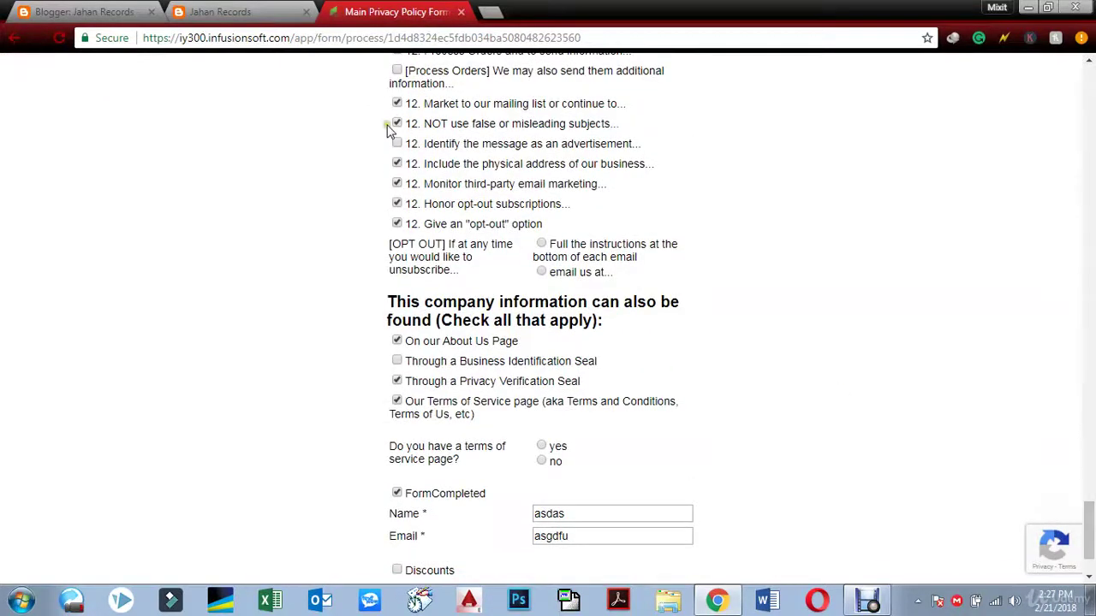
{"action": "left_click_drag", "start_coordinate": [1091, 505], "coordinate": [1091, 561]}
{"action": "left_click", "coordinate": [407, 552]}
Step: Glance at the Jahan Records blog, close the privacy policy form's tab, and open a new browser tab
{"action": "left_click", "coordinate": [269, 12]}
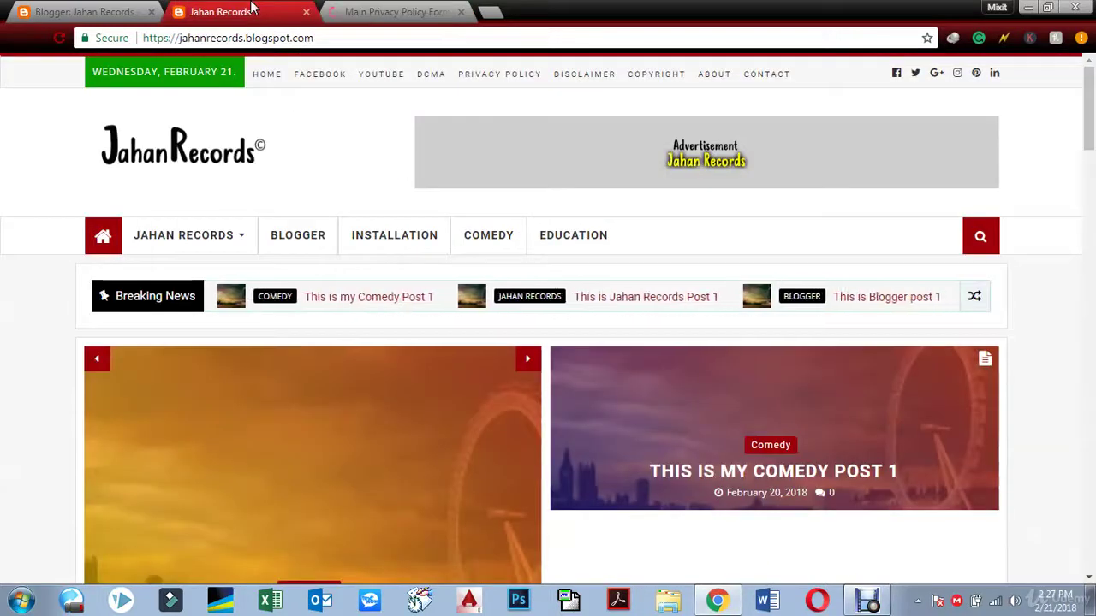
{"action": "left_click", "coordinate": [343, 8]}
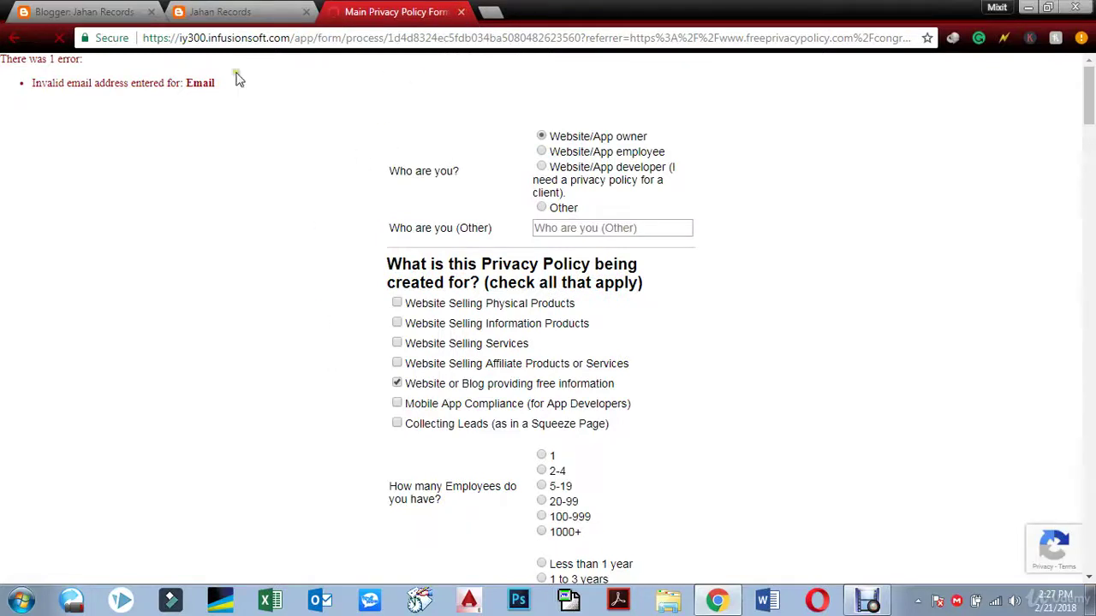
{"action": "key", "text": "ctrl+w"}
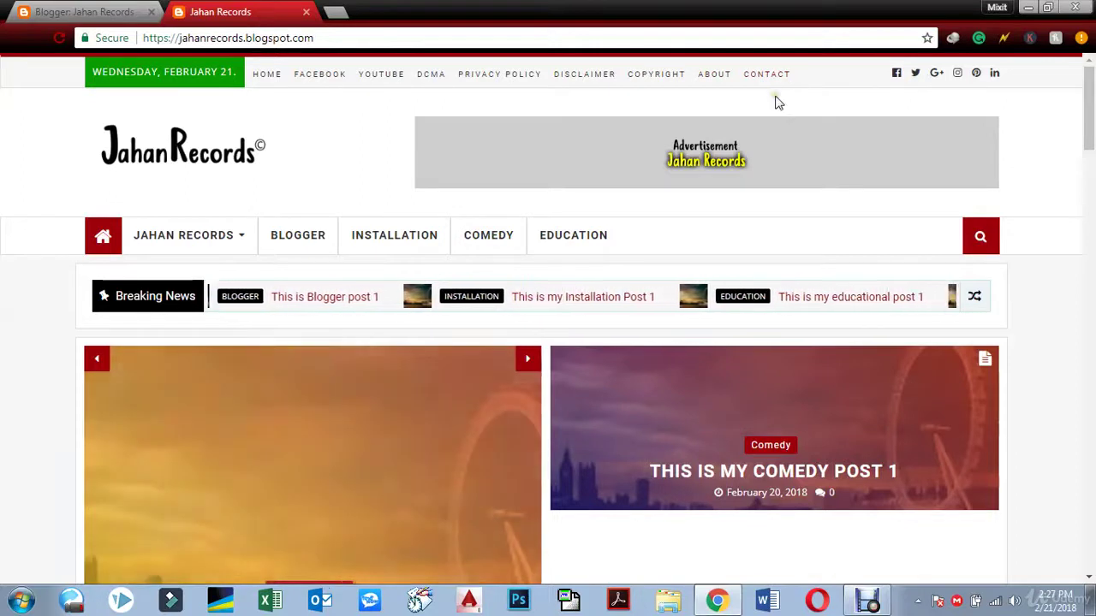
{"action": "left_click", "coordinate": [335, 11]}
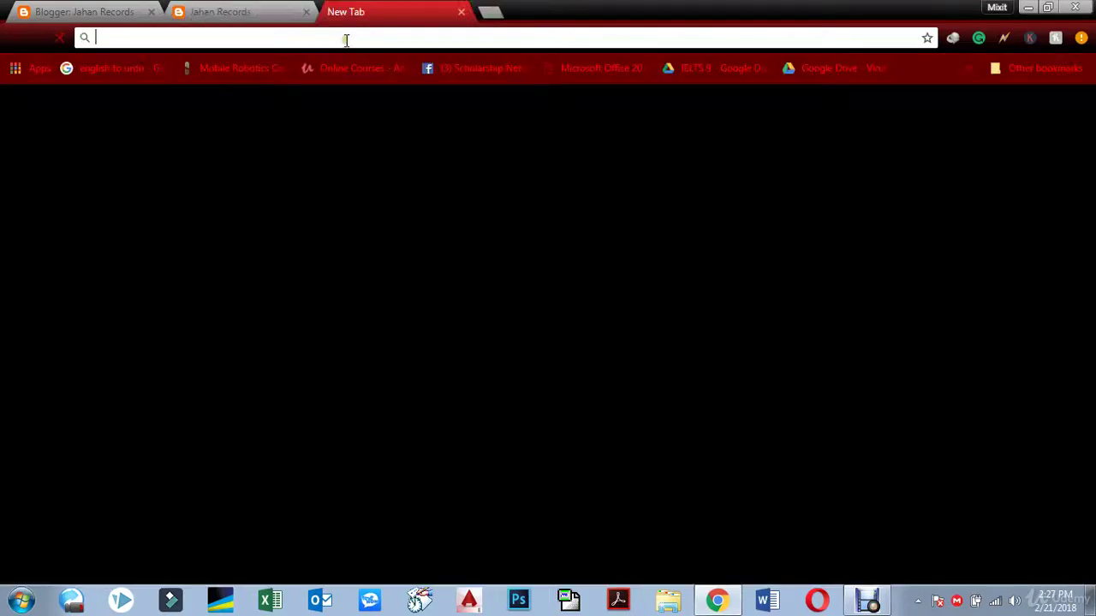
Step: Open free-ielts-download.blogspot.com and read through its About us page as an example
{"action": "type", "text": "free-"}
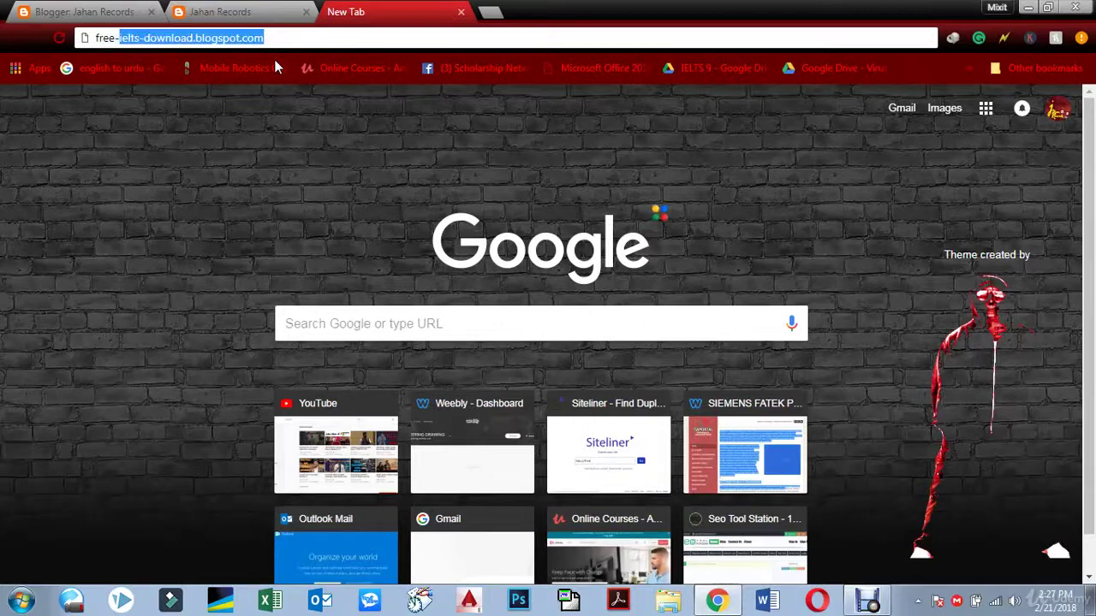
{"action": "key", "text": "Return"}
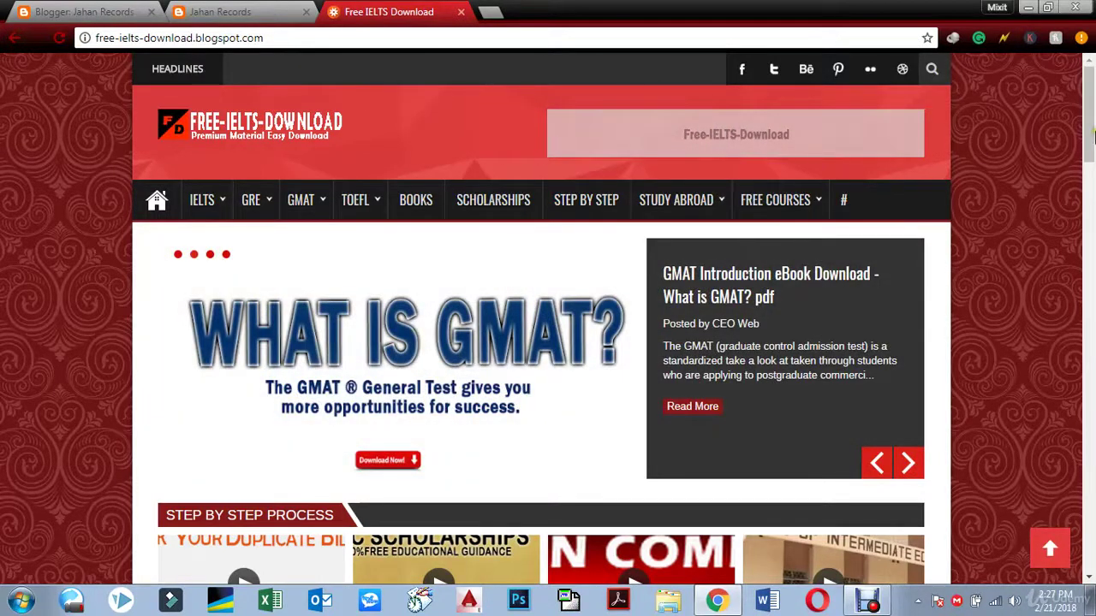
{"action": "left_click_drag", "start_coordinate": [1092, 103], "coordinate": [1092, 538]}
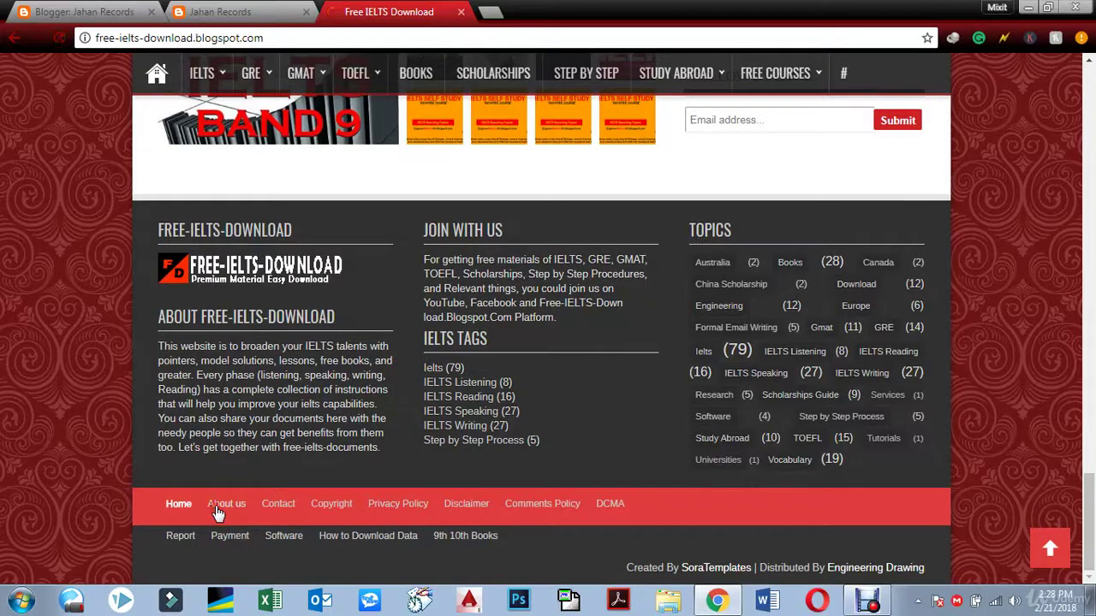
{"action": "left_click", "coordinate": [224, 504]}
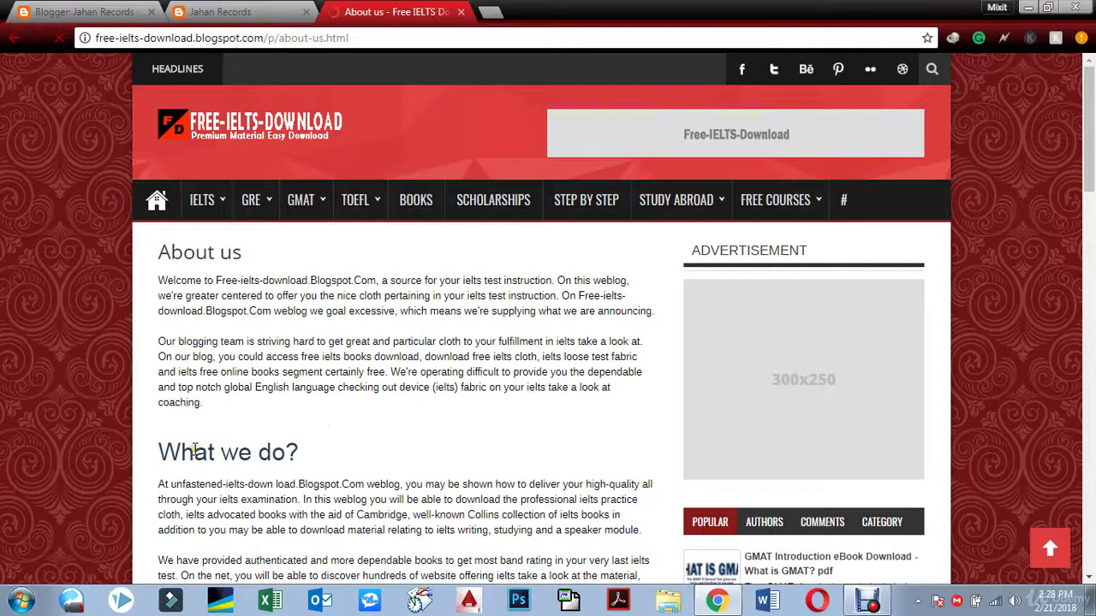
{"action": "left_click_drag", "start_coordinate": [195, 454], "coordinate": [313, 454]}
{"action": "left_click", "coordinate": [552, 285]}
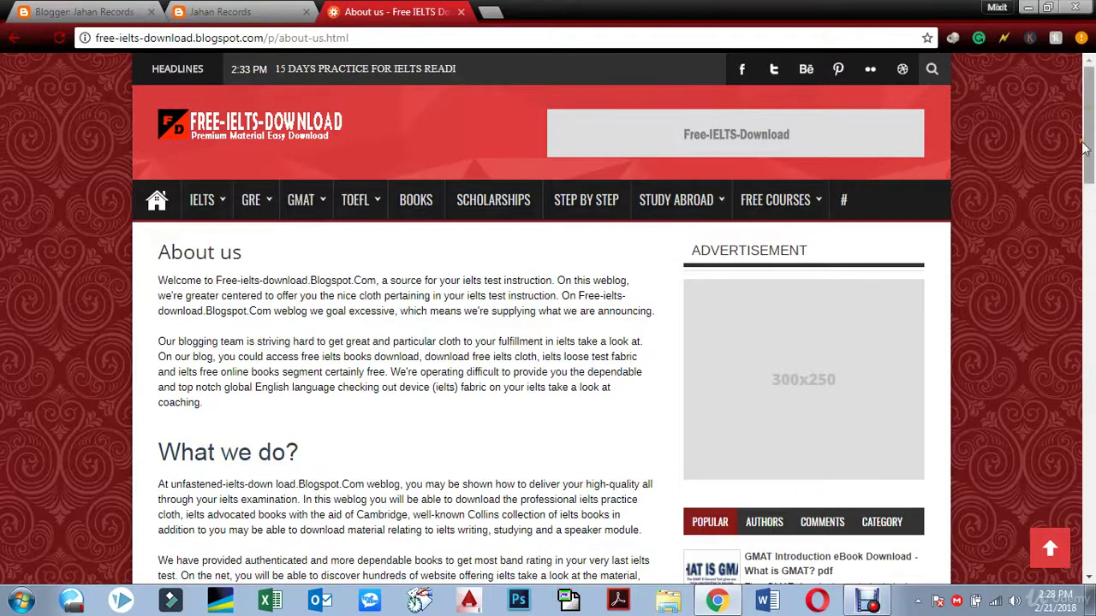
{"action": "left_click_drag", "start_coordinate": [1089, 116], "coordinate": [1092, 208]}
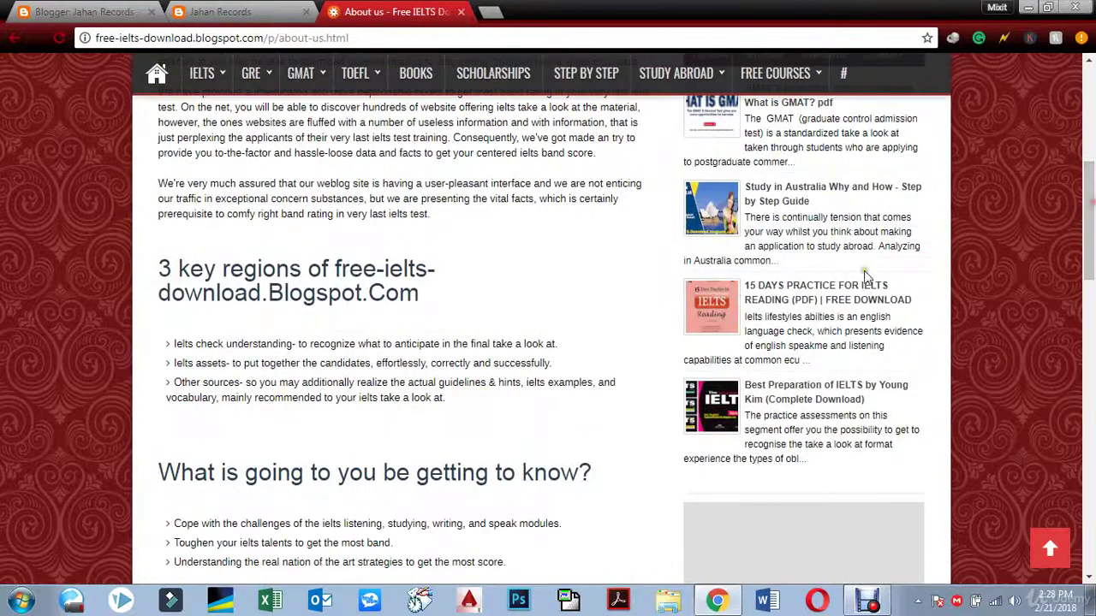
{"action": "left_click_drag", "start_coordinate": [419, 270], "coordinate": [636, 251]}
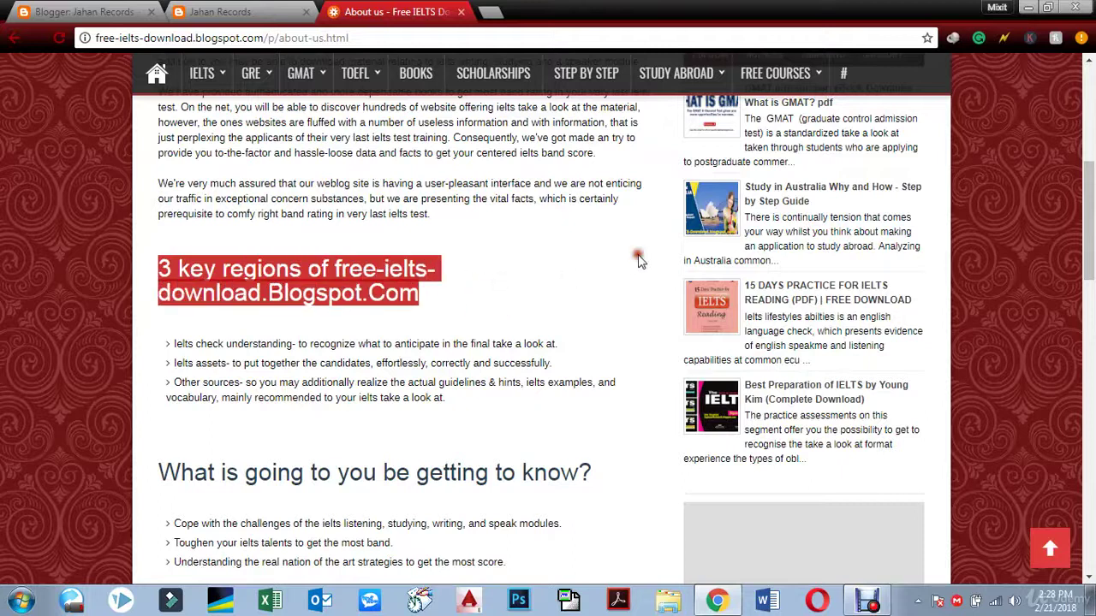
{"action": "left_click", "coordinate": [637, 253]}
Step: View the example site's Contact page and read the notice on its Copyright page
{"action": "left_click_drag", "start_coordinate": [1089, 223], "coordinate": [1092, 531]}
{"action": "left_click", "coordinate": [274, 528]}
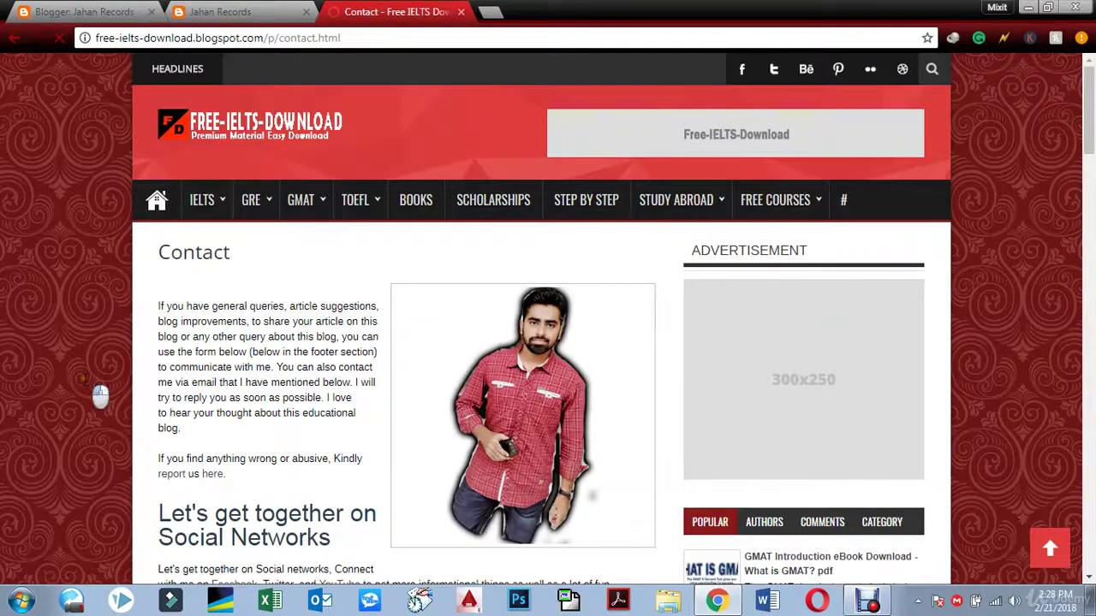
{"action": "left_click_drag", "start_coordinate": [1092, 125], "coordinate": [1091, 530]}
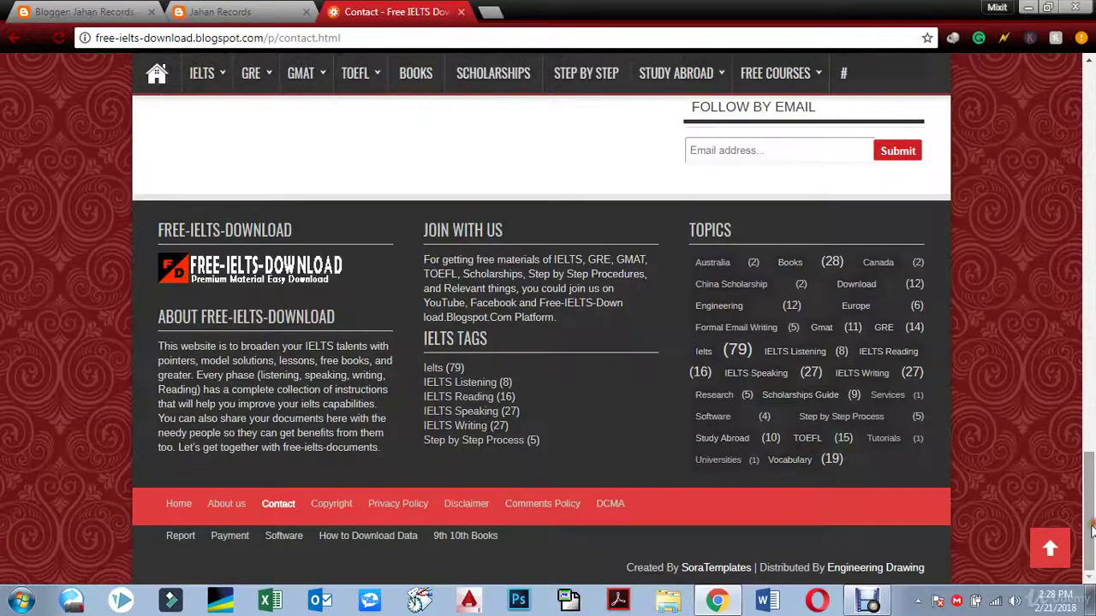
{"action": "left_click", "coordinate": [312, 503]}
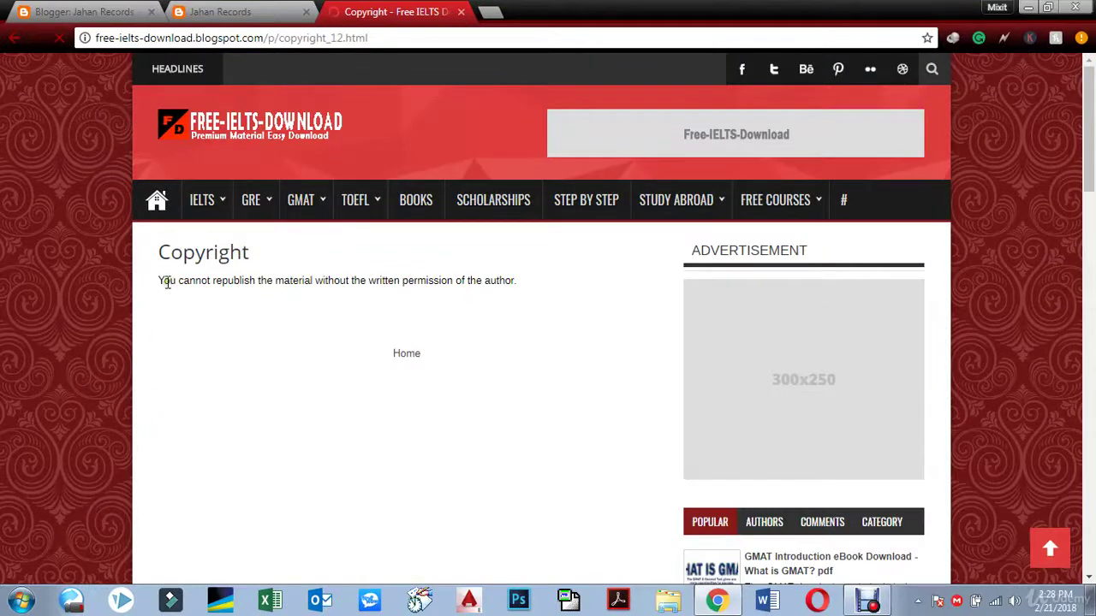
{"action": "left_click_drag", "start_coordinate": [160, 282], "coordinate": [533, 288]}
{"action": "left_click", "coordinate": [604, 285]}
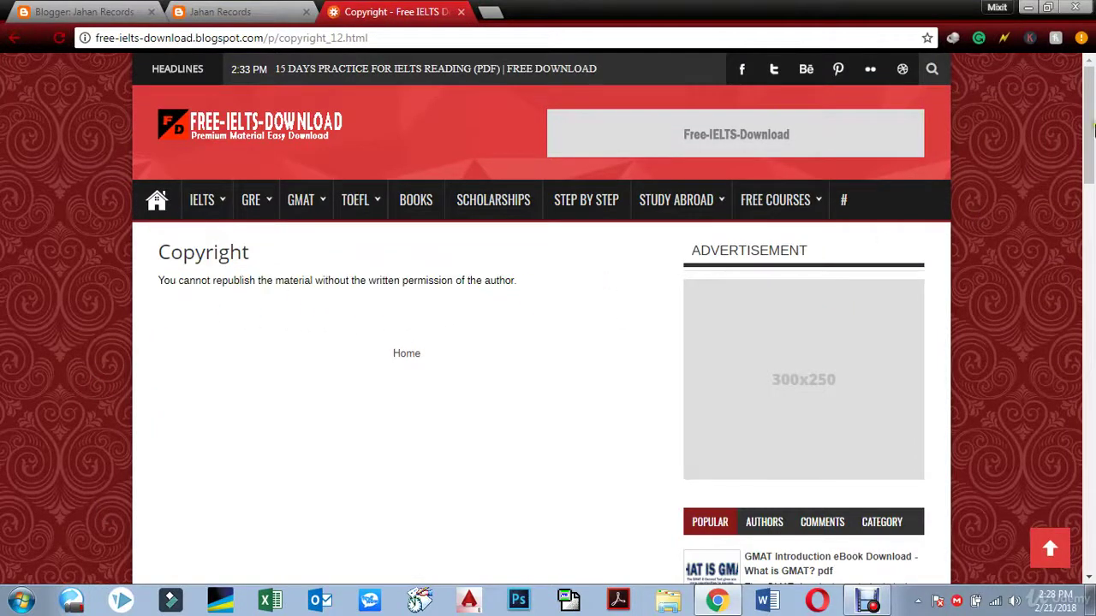
Step: Open the example site's Privacy Policy page and read its sections, including Google AdSense
{"action": "left_click_drag", "start_coordinate": [1090, 128], "coordinate": [1092, 493]}
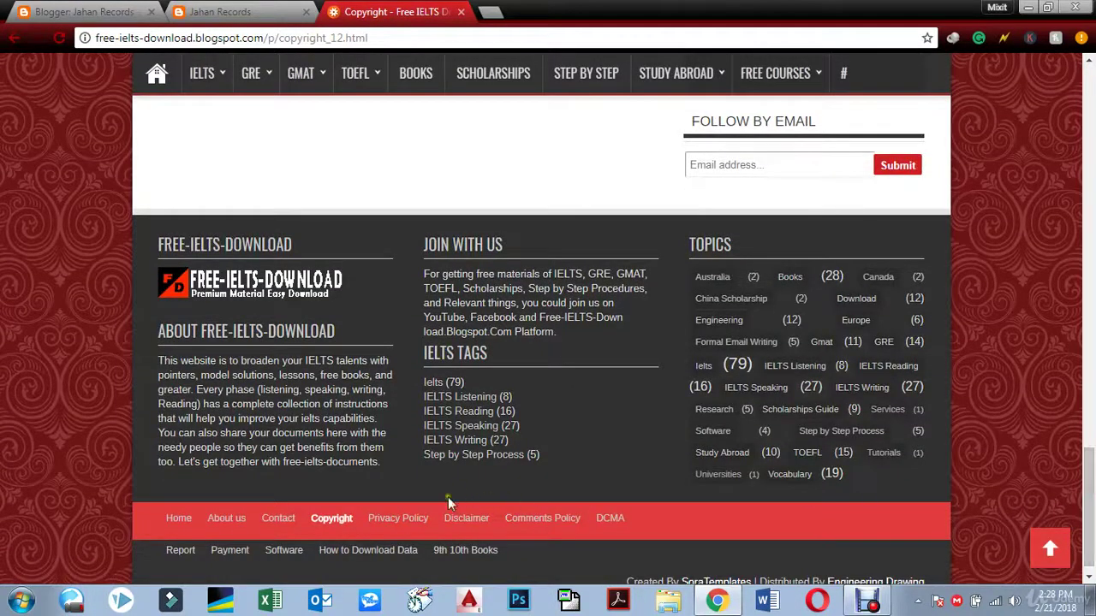
{"action": "left_click", "coordinate": [392, 520]}
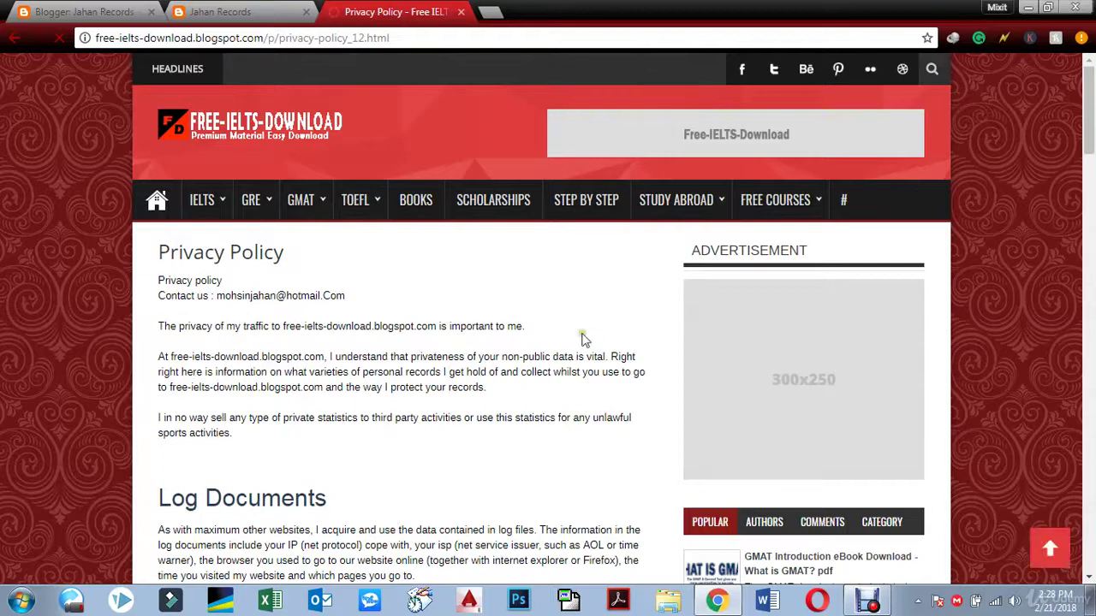
{"action": "left_click_drag", "start_coordinate": [238, 296], "coordinate": [473, 404]}
{"action": "left_click", "coordinate": [511, 383]}
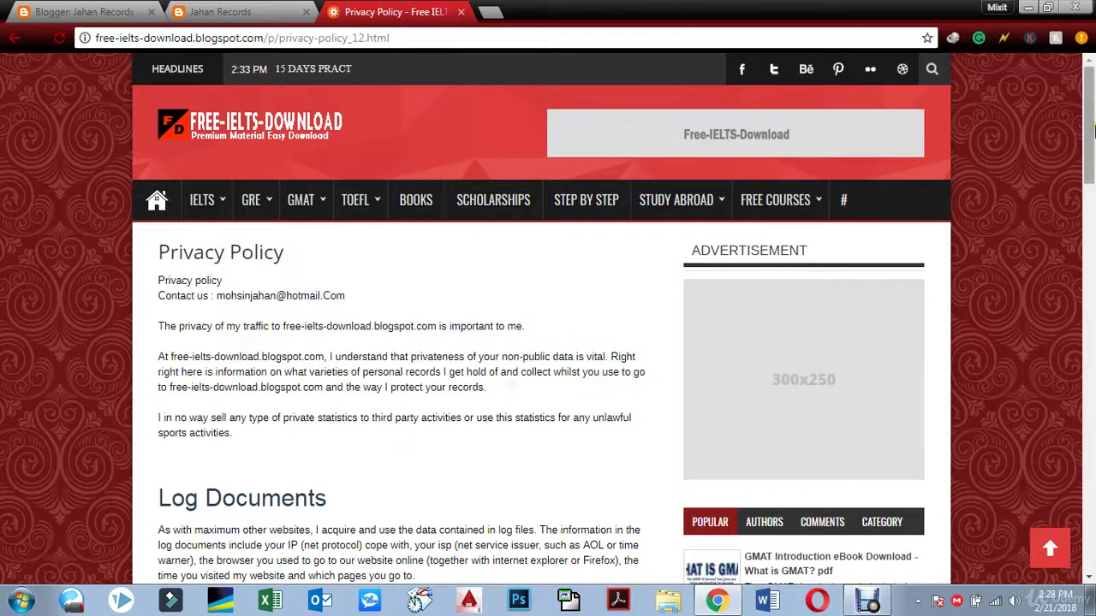
{"action": "scroll", "coordinate": [1091, 103], "scroll_direction": "down", "scroll_amount": 1}
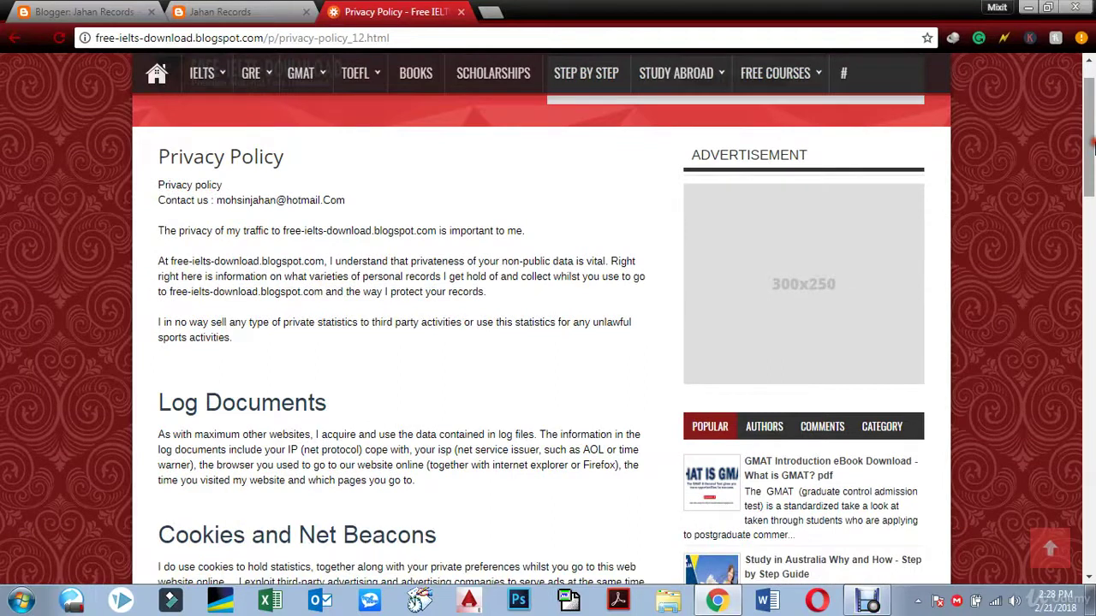
{"action": "left_click_drag", "start_coordinate": [159, 185], "coordinate": [442, 391]}
{"action": "left_click", "coordinate": [1091, 229]}
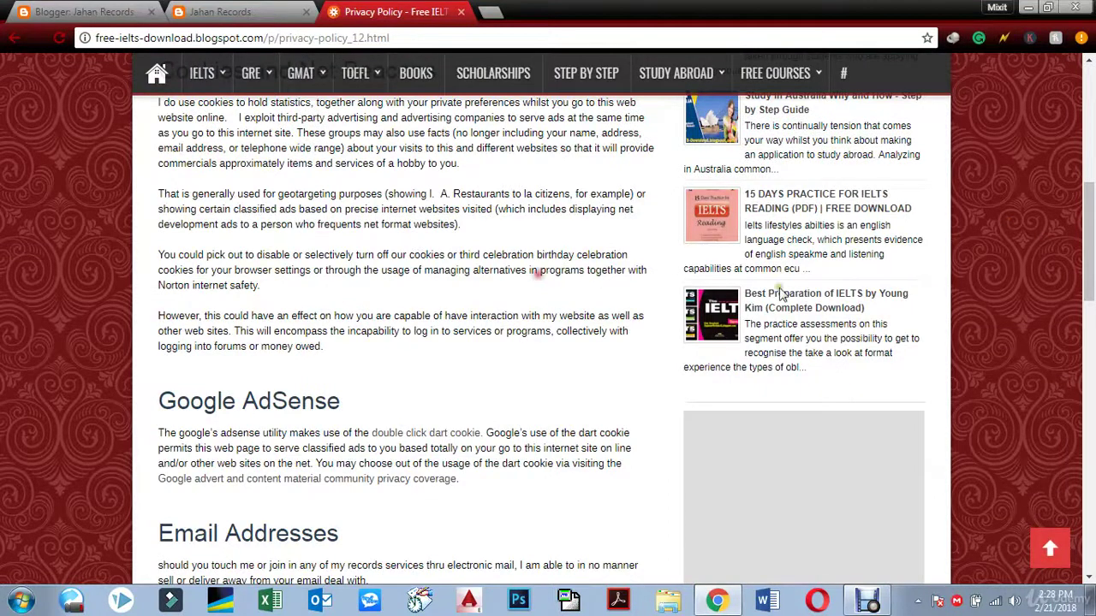
{"action": "scroll", "coordinate": [771, 291], "scroll_direction": "down", "scroll_amount": 2}
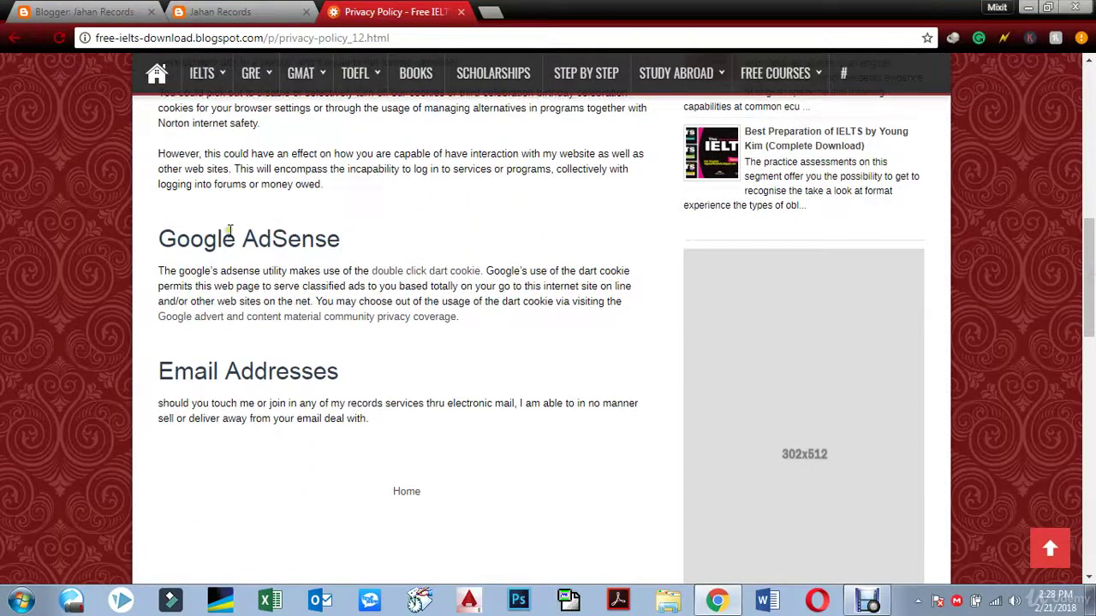
{"action": "left_click_drag", "start_coordinate": [223, 233], "coordinate": [391, 251]}
{"action": "left_click", "coordinate": [428, 192]}
Step: Examine the example site's Disclaimer and DCMA pages
{"action": "left_click_drag", "start_coordinate": [1090, 285], "coordinate": [1092, 496]}
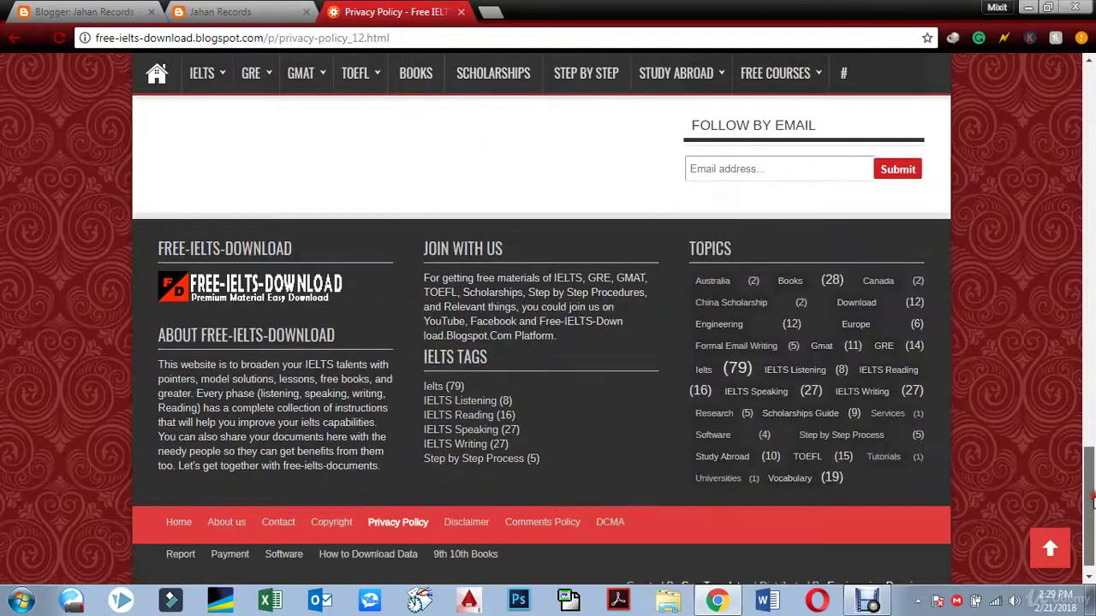
{"action": "left_click", "coordinate": [451, 523]}
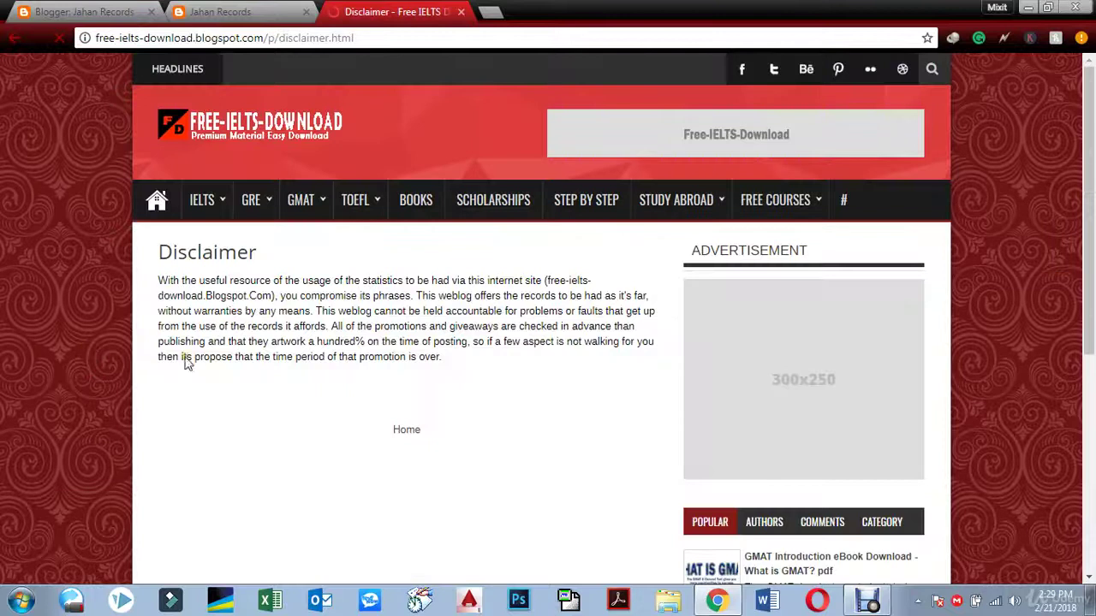
{"action": "left_click_drag", "start_coordinate": [1091, 108], "coordinate": [1092, 582]}
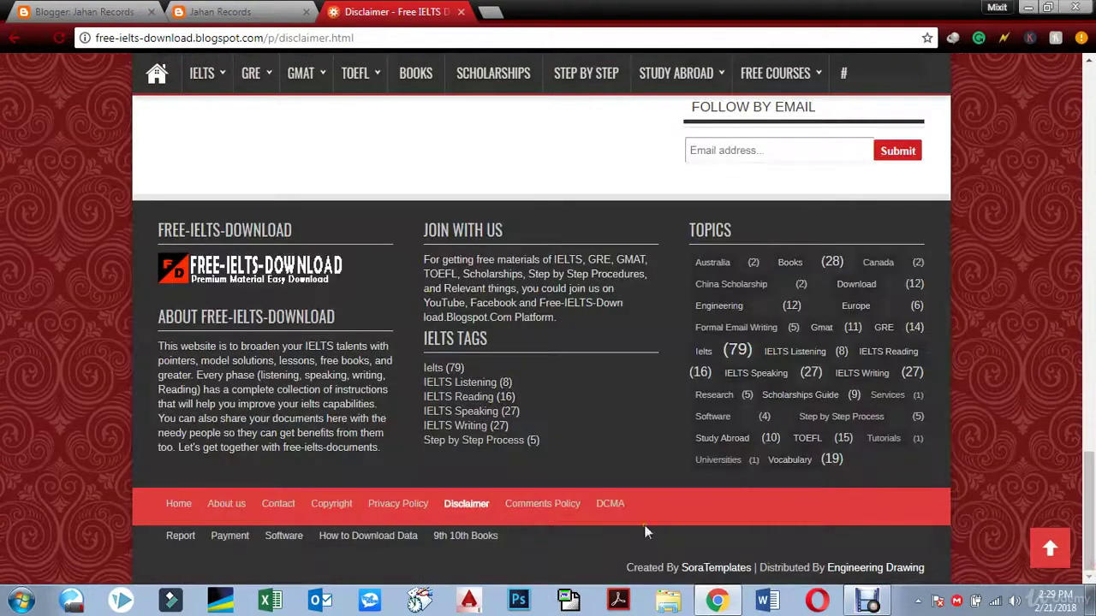
{"action": "left_click", "coordinate": [605, 505]}
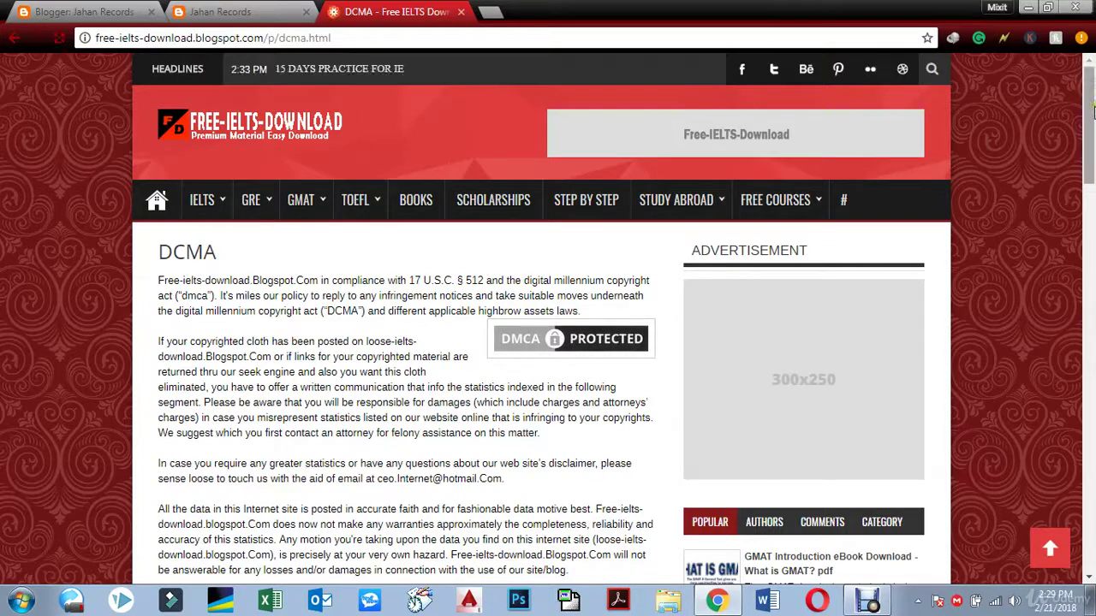
{"action": "scroll", "coordinate": [1092, 111], "scroll_direction": "down", "scroll_amount": 2}
{"action": "left_click_drag", "start_coordinate": [1093, 147], "coordinate": [1093, 198]}
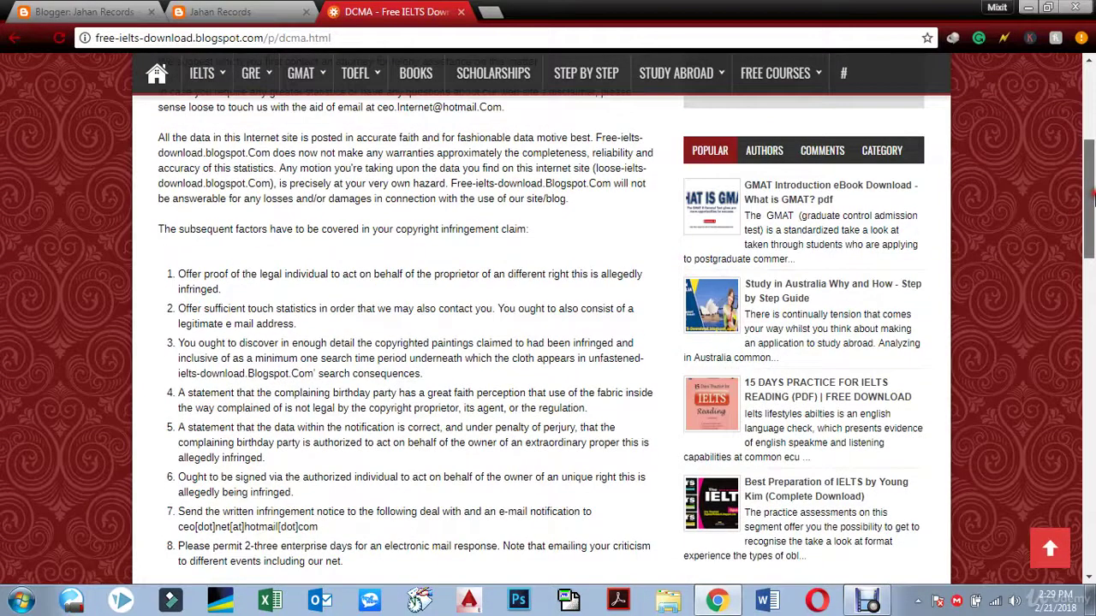
{"action": "left_click_drag", "start_coordinate": [1093, 199], "coordinate": [1093, 537]}
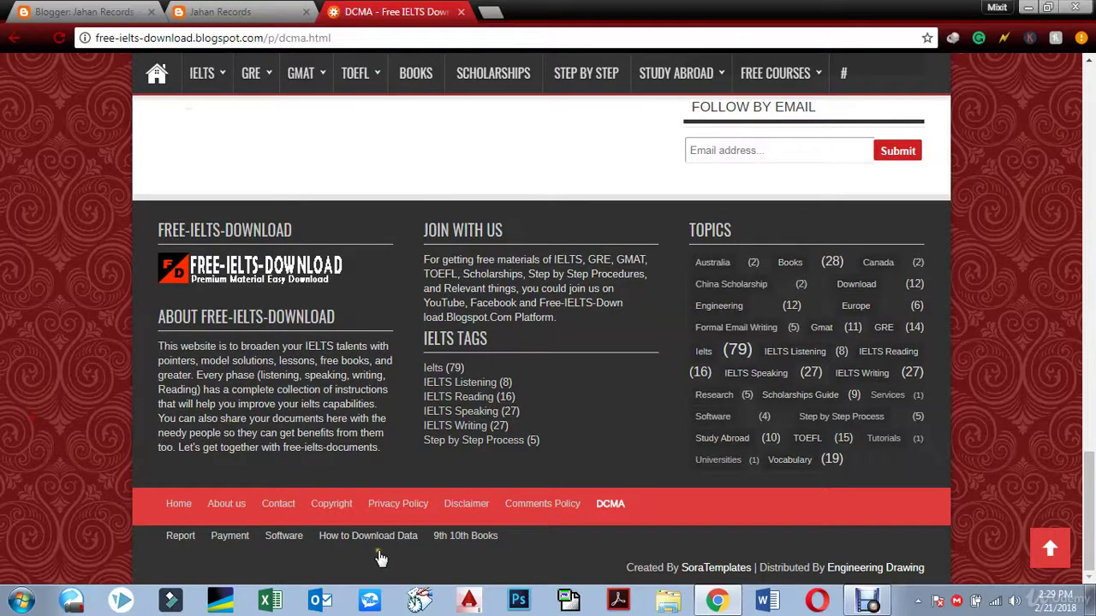
Step: Review the page links in the Jahan Records blog's header and footer, and close the blog and example site tabs
{"action": "left_click", "coordinate": [214, 11]}
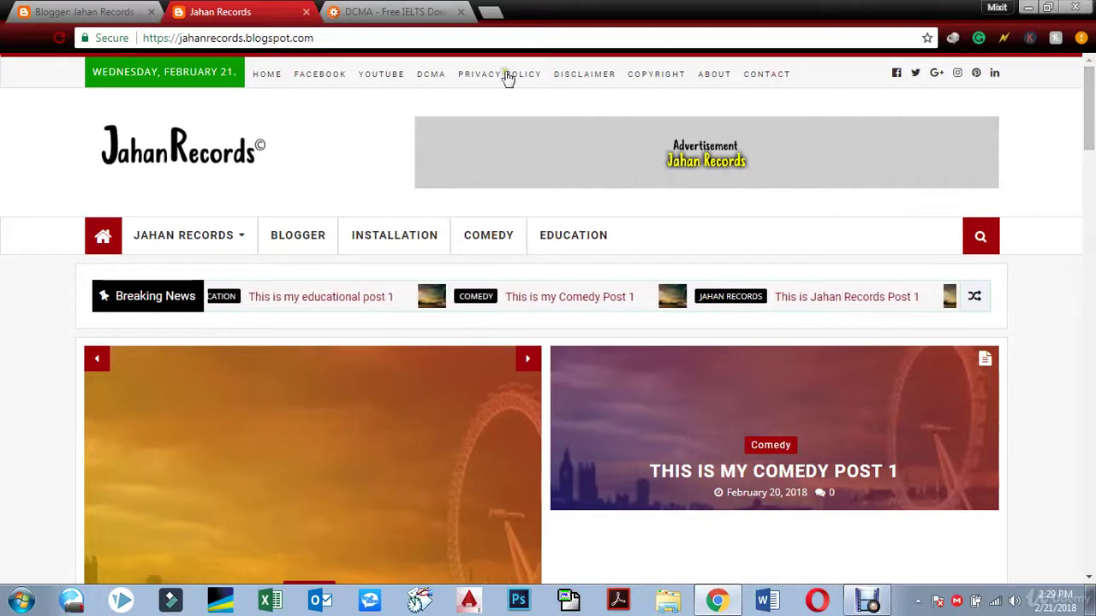
{"action": "left_click_drag", "start_coordinate": [1093, 181], "coordinate": [1091, 591]}
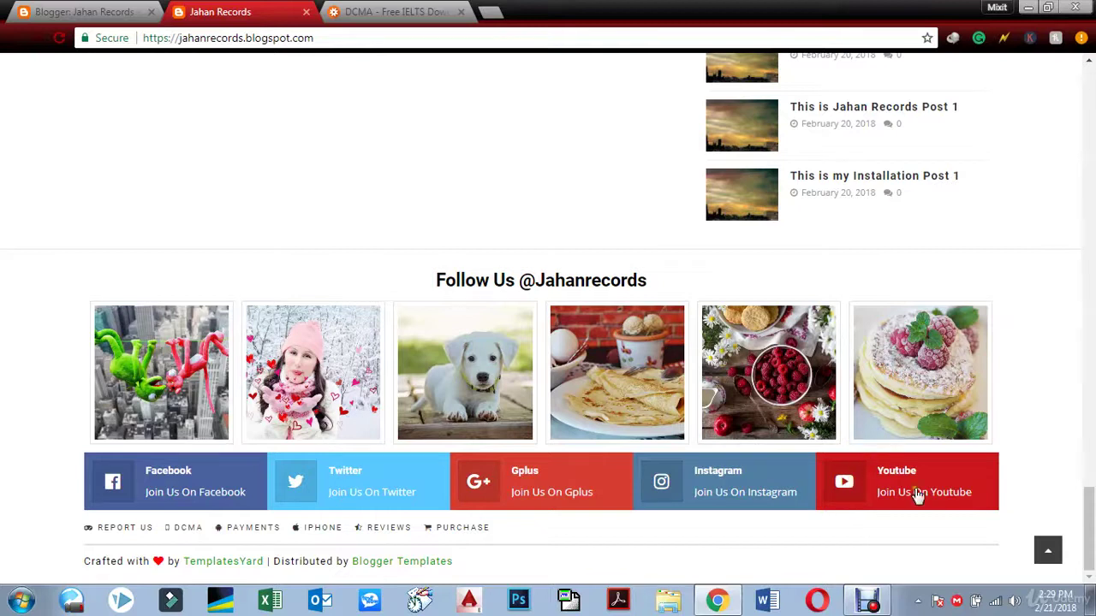
{"action": "left_click_drag", "start_coordinate": [1090, 515], "coordinate": [1091, 175]}
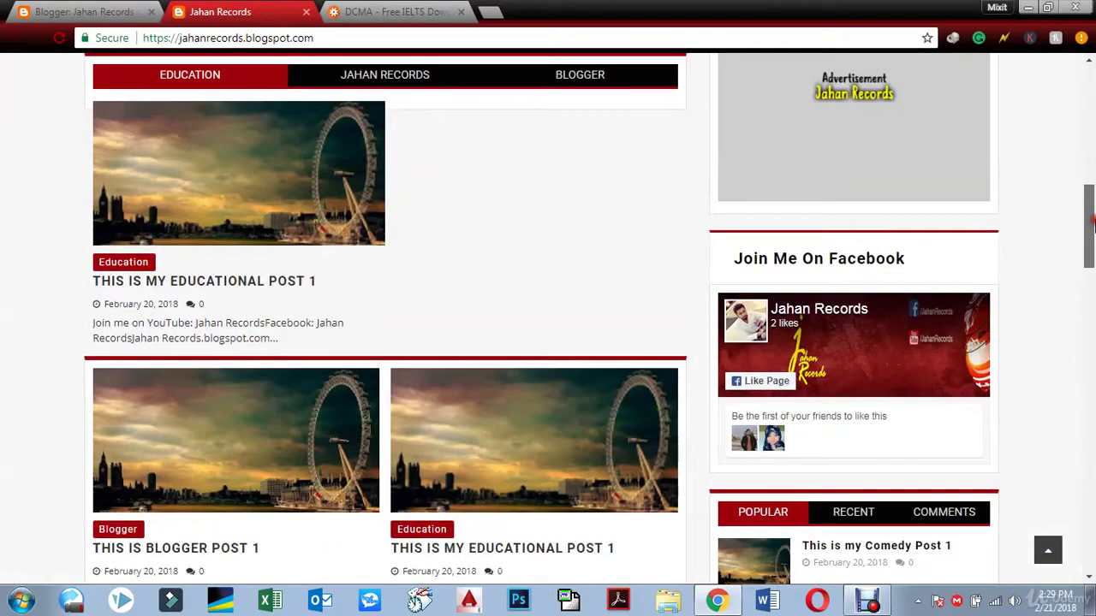
{"action": "left_click_drag", "start_coordinate": [1083, 232], "coordinate": [1091, 94]}
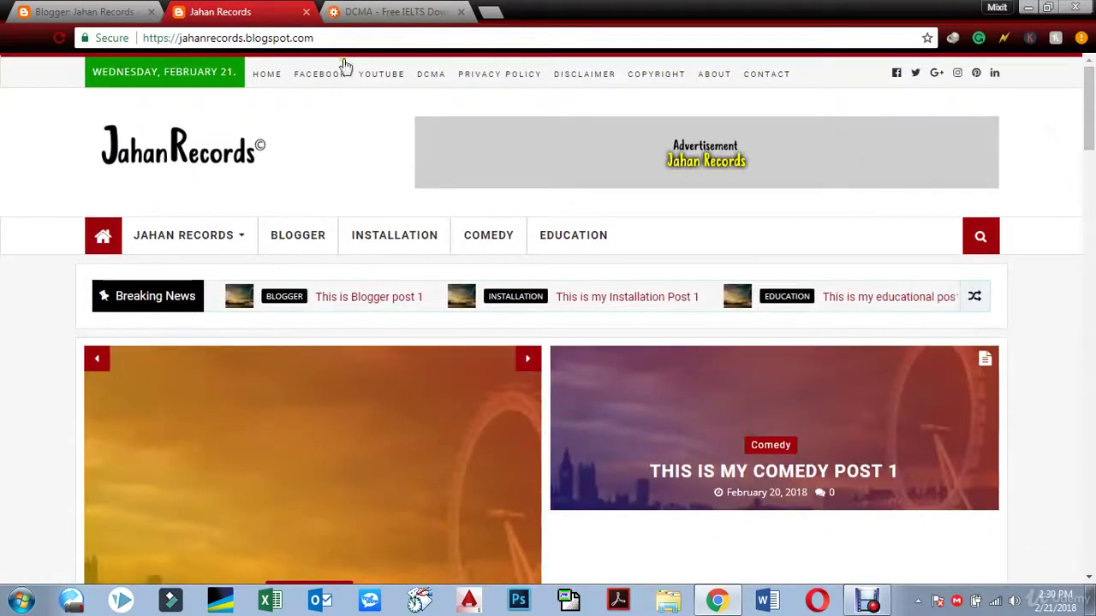
{"action": "left_click", "coordinate": [343, 12]}
{"action": "left_click", "coordinate": [306, 12]}
{"action": "left_click", "coordinate": [307, 12]}
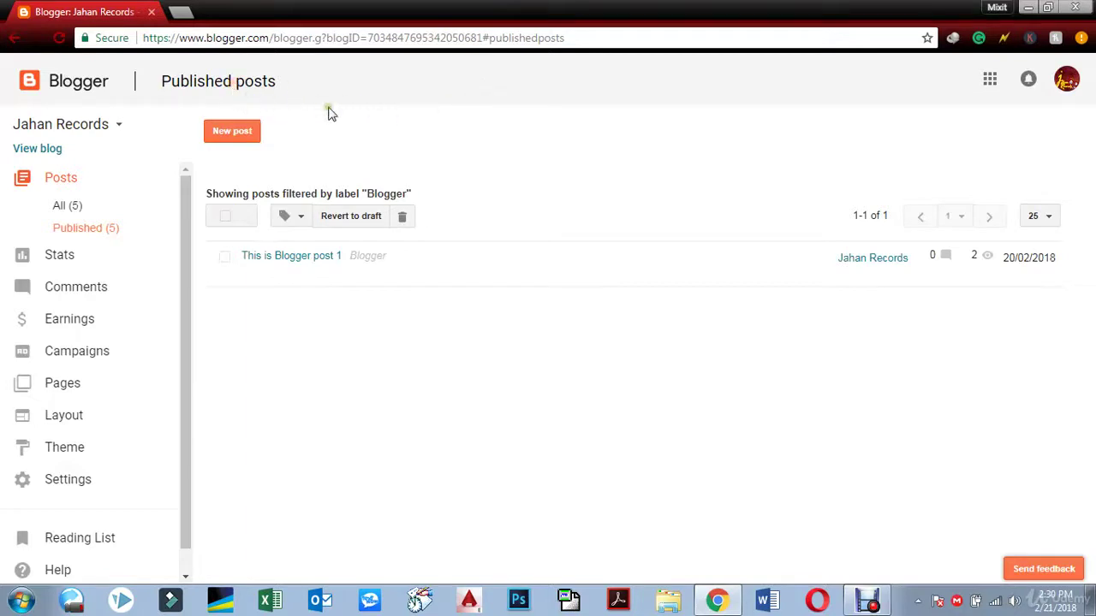
Step: Open the blog's Earnings page in Blogger and examine its Google AdSense eligibility information
{"action": "left_click", "coordinate": [101, 325]}
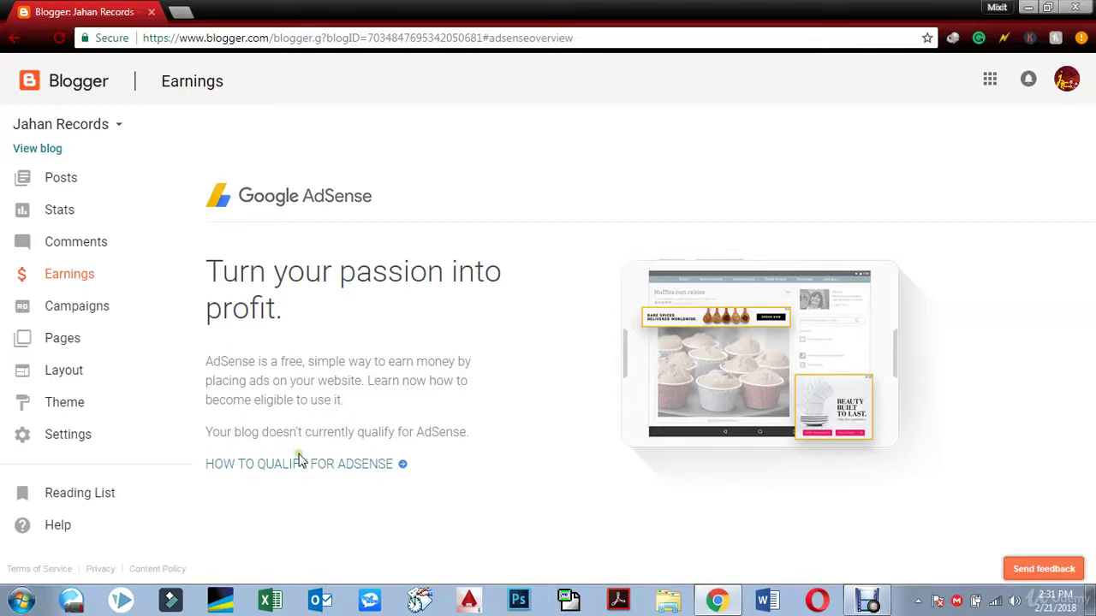
{"action": "double_click", "coordinate": [414, 433]}
{"action": "left_click", "coordinate": [503, 432]}
{"action": "left_click", "coordinate": [894, 343]}
{"action": "left_click_drag", "start_coordinate": [285, 189], "coordinate": [313, 183]}
Step: Open askmohsin.com in a new tab, examine its ads and footer policy links, and open the post on running Windows 10
{"action": "left_click", "coordinate": [181, 14]}
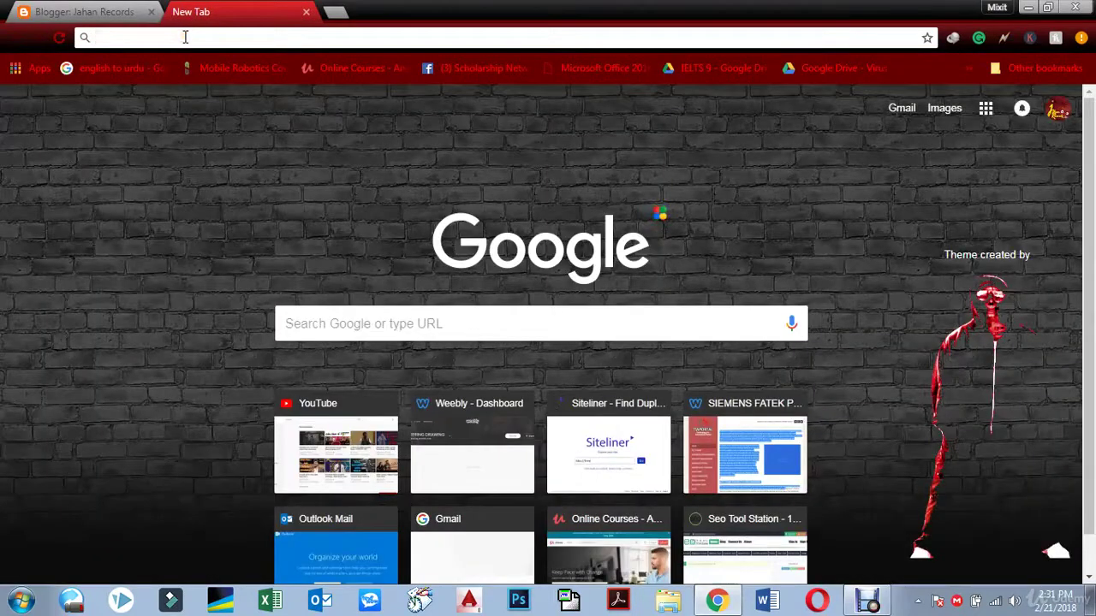
{"action": "type", "text": "askmohsin"}
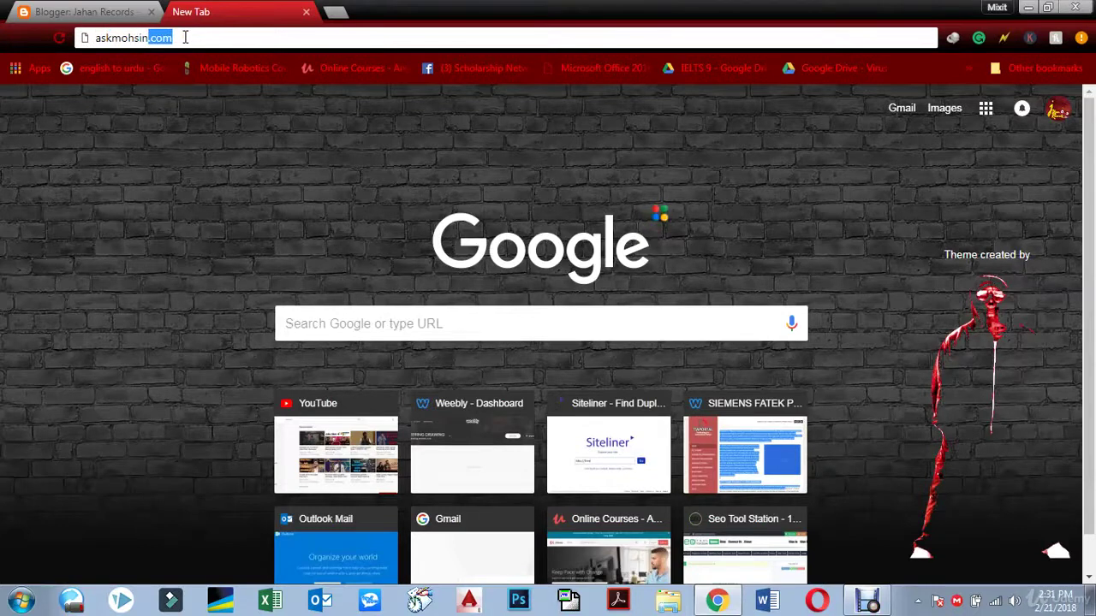
{"action": "key", "text": "Return"}
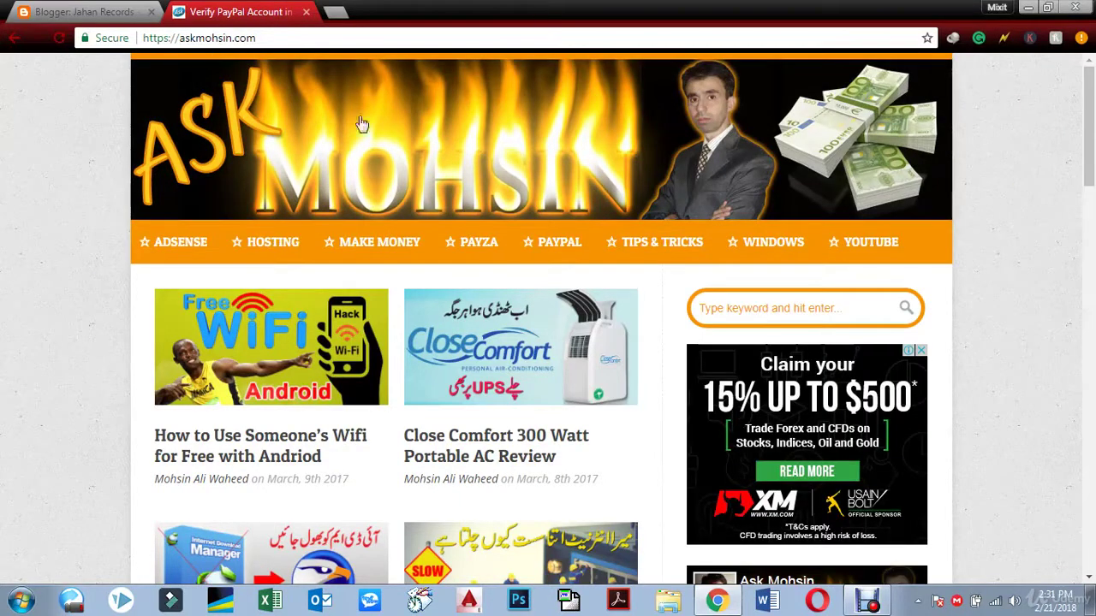
{"action": "scroll", "coordinate": [917, 272], "scroll_direction": "down", "scroll_amount": 1}
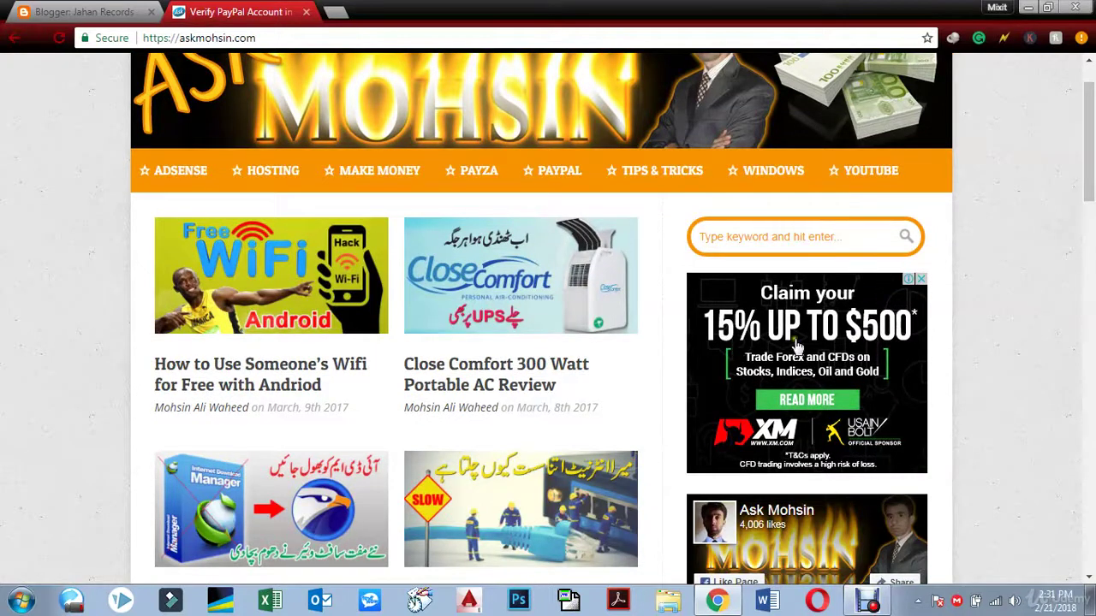
{"action": "left_click_drag", "start_coordinate": [1089, 154], "coordinate": [1090, 524]}
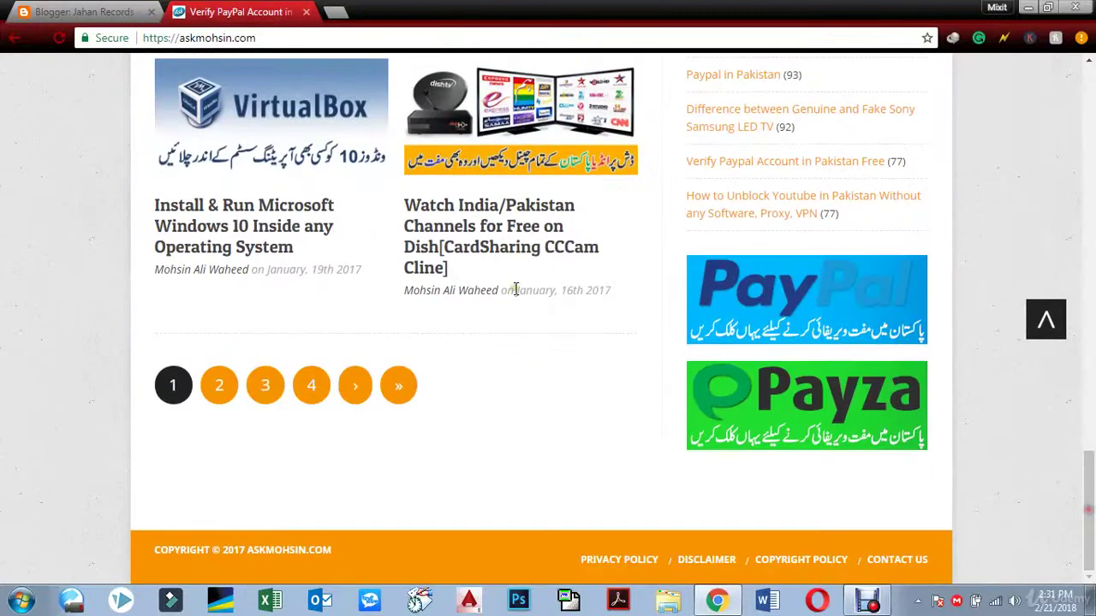
{"action": "left_click", "coordinate": [206, 227]}
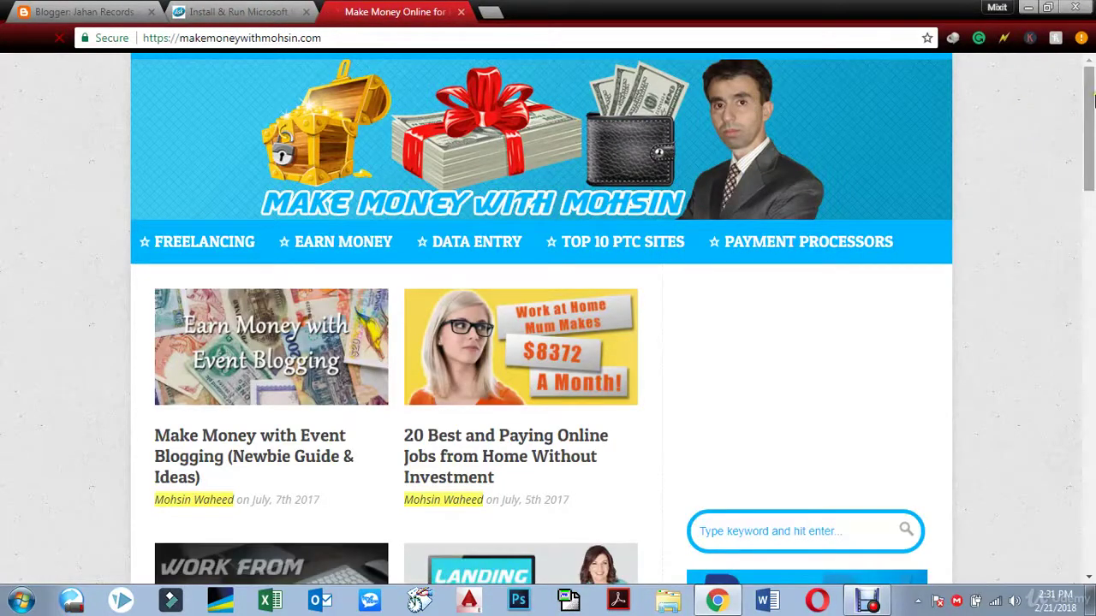
Step: Examine the ads on the makemoneywithmohsin.com home page down to its pagination, and close its tab
{"action": "scroll", "coordinate": [1092, 101], "scroll_direction": "down", "scroll_amount": 2}
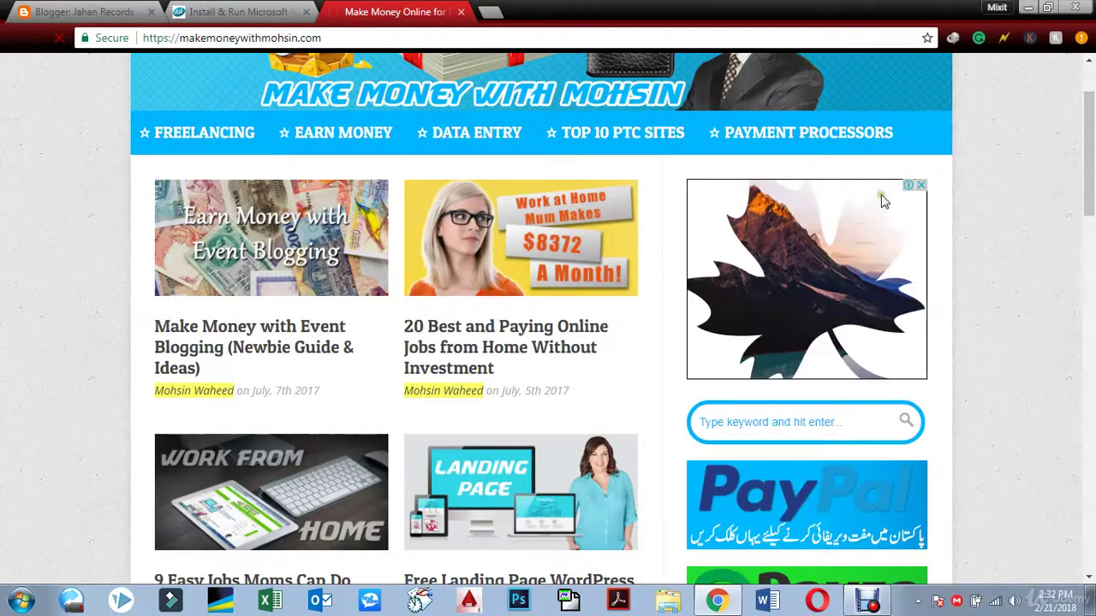
{"action": "left_click_drag", "start_coordinate": [1090, 153], "coordinate": [1069, 484]}
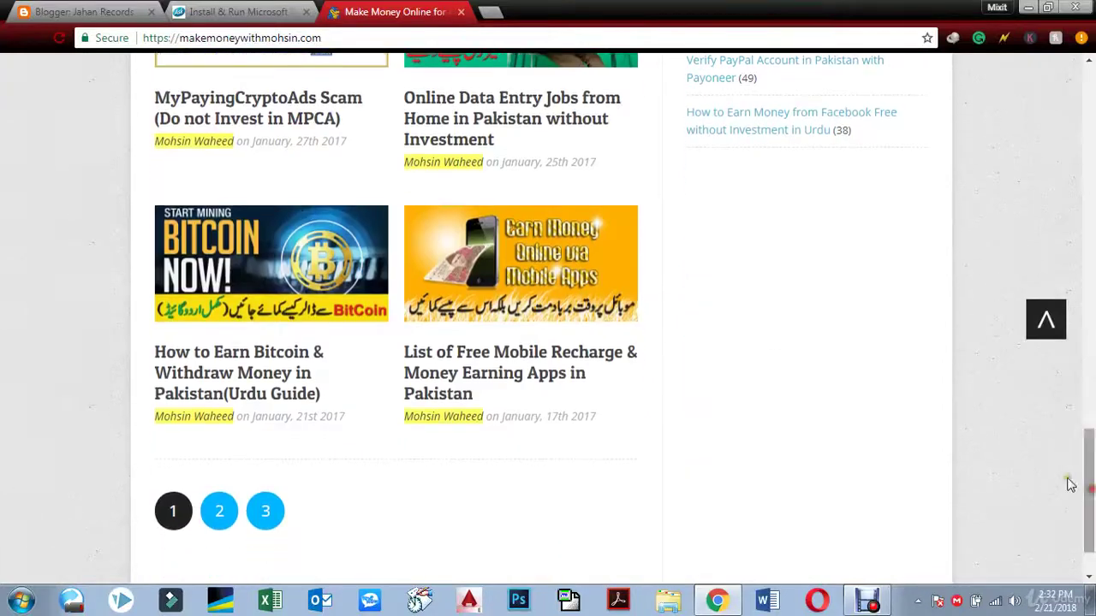
{"action": "left_click", "coordinate": [461, 13]}
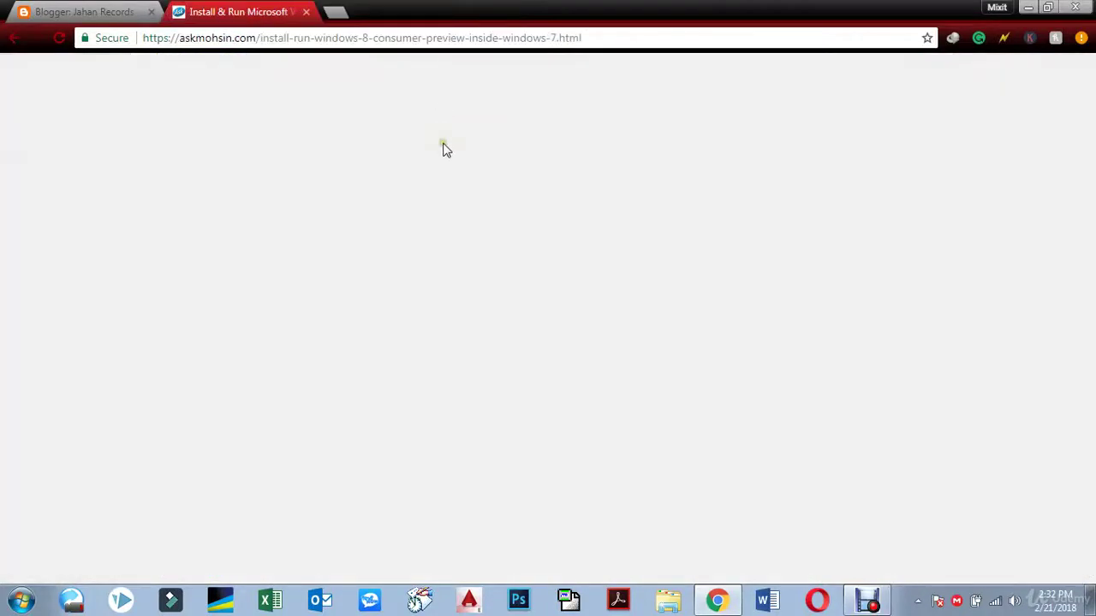
Step: Examine the ad placements within the askmohsin.com post on running Windows 10, from its opening paragraph to its post tags
{"action": "left_click_drag", "start_coordinate": [1091, 111], "coordinate": [1092, 187]}
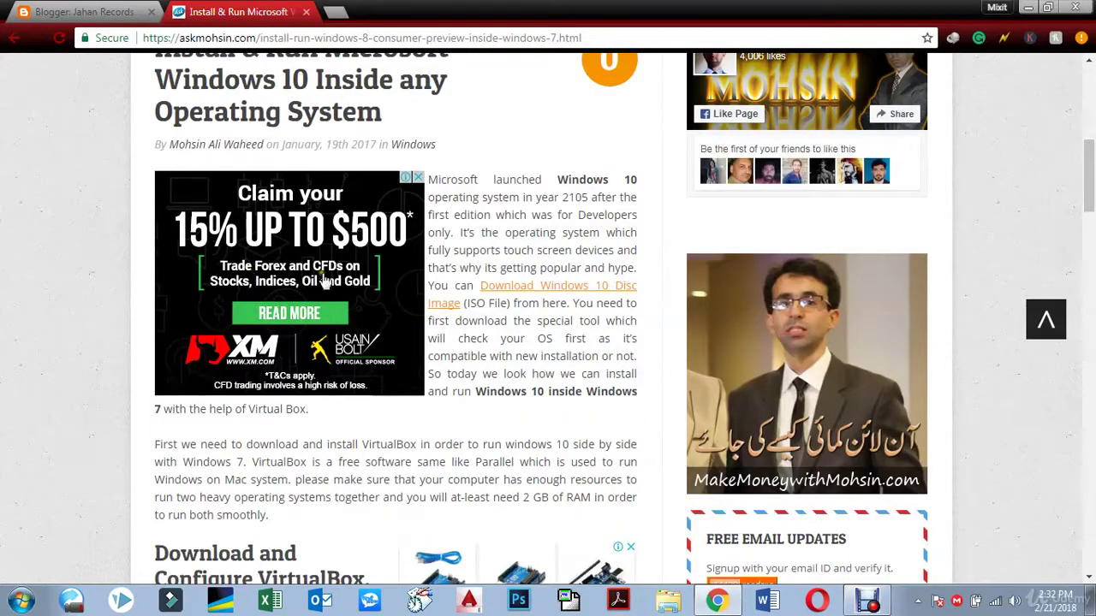
{"action": "left_click_drag", "start_coordinate": [1088, 173], "coordinate": [1087, 236]}
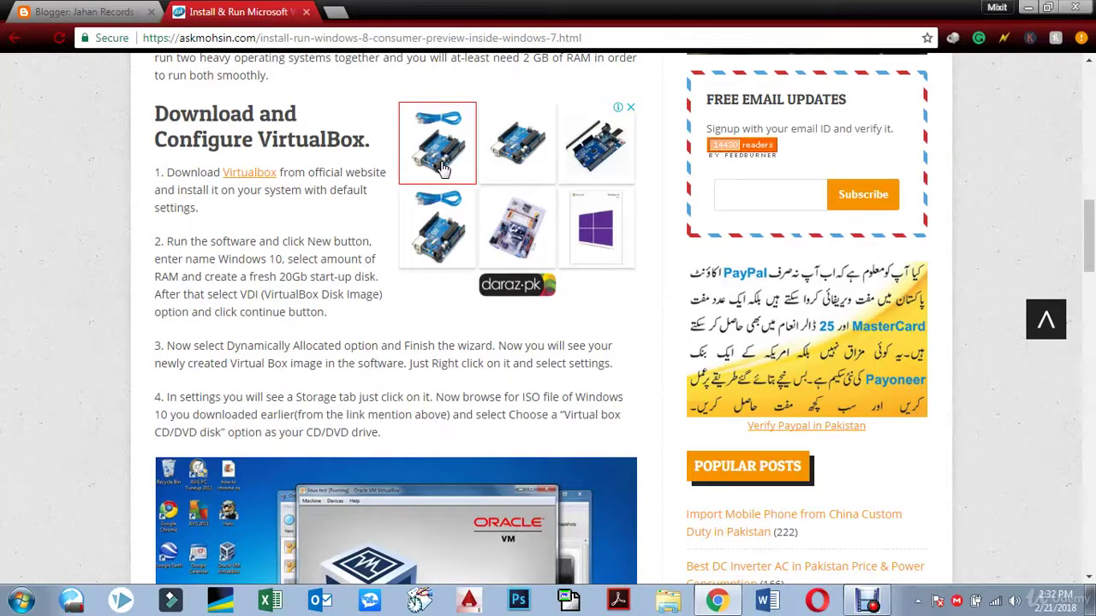
{"action": "left_click_drag", "start_coordinate": [1087, 231], "coordinate": [1091, 385]}
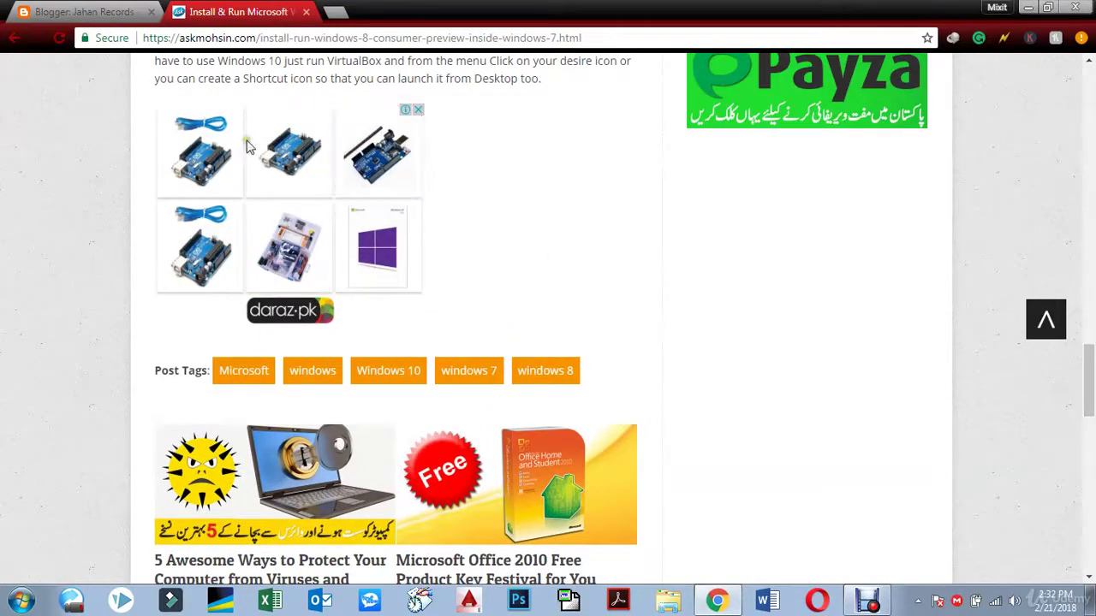
Step: Return to the askmohsin.com home page through the post's header banner and close the extra makemoneywithmohsin.com tab
{"action": "left_click_drag", "start_coordinate": [1091, 360], "coordinate": [1089, 69]}
{"action": "left_click", "coordinate": [351, 131]}
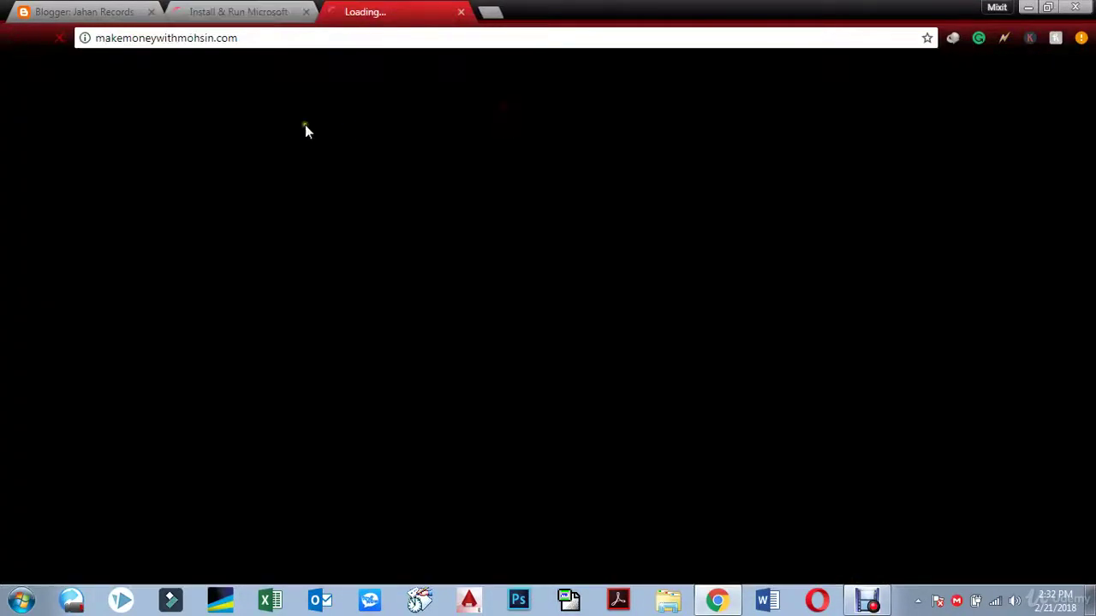
{"action": "left_click", "coordinate": [286, 5]}
{"action": "left_click", "coordinate": [461, 13]}
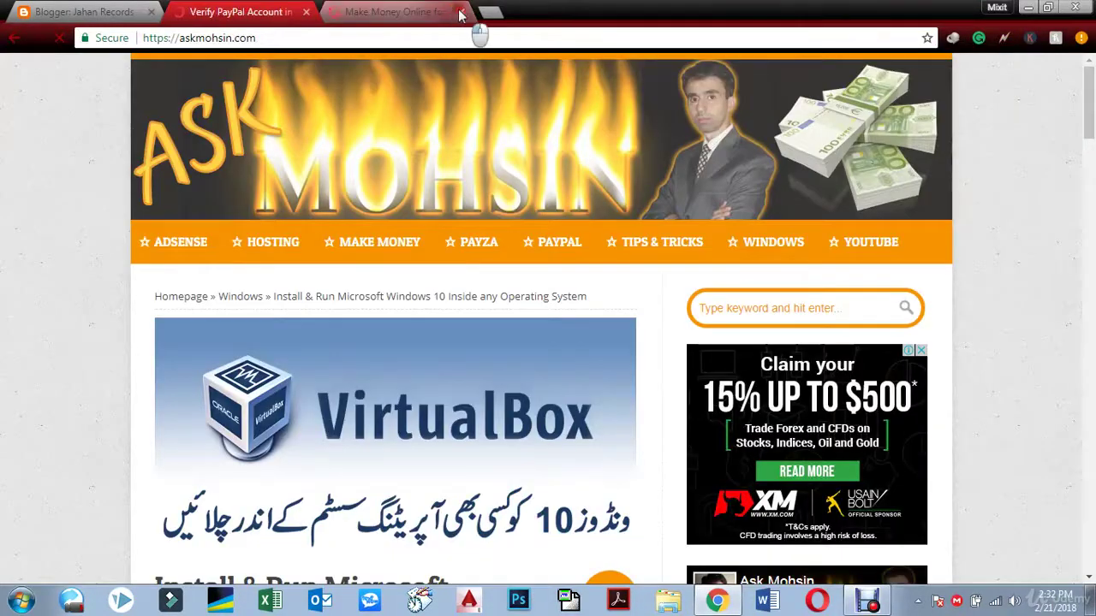
Step: Copy the askmohsin.com address, open siteliner.com in the same tab, and start a scan of that site
{"action": "left_click", "coordinate": [304, 34]}
{"action": "key", "text": "ctrl+c"}
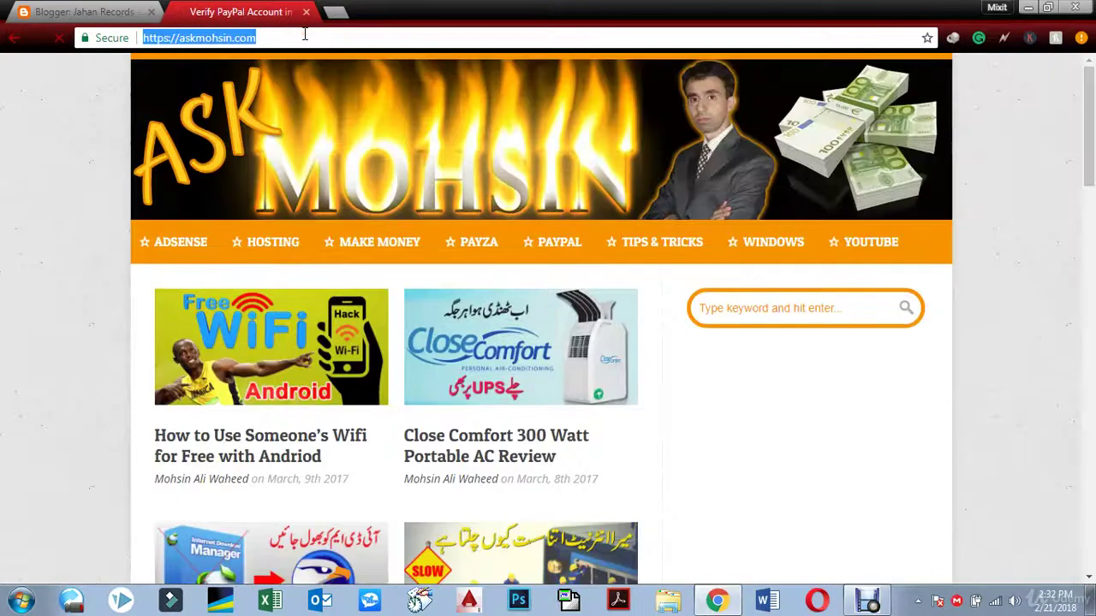
{"action": "type", "text": "siteliner.com"}
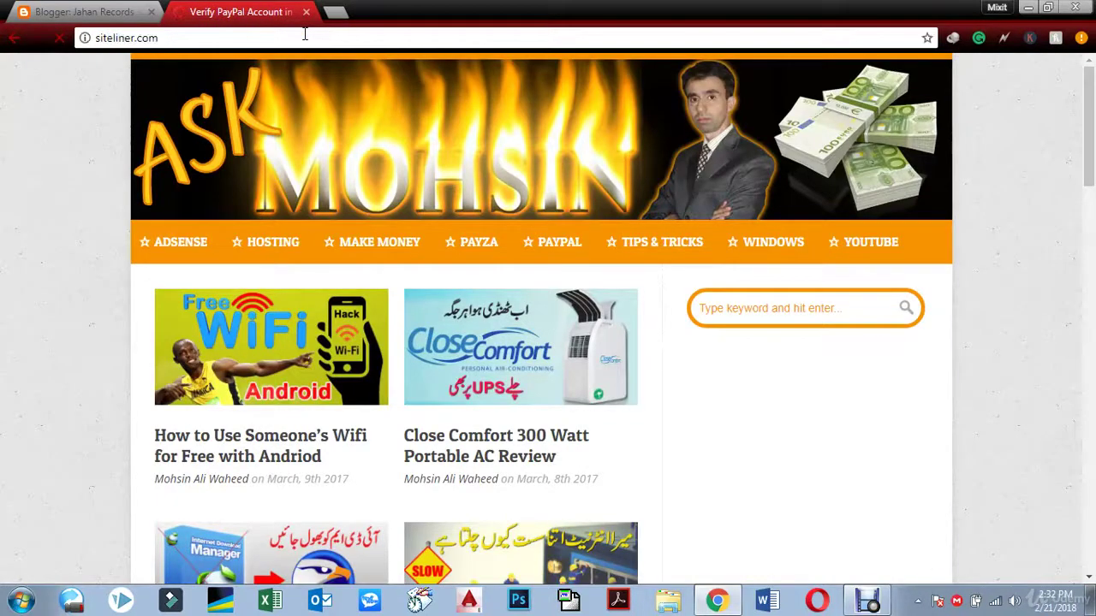
{"action": "key", "text": "Return"}
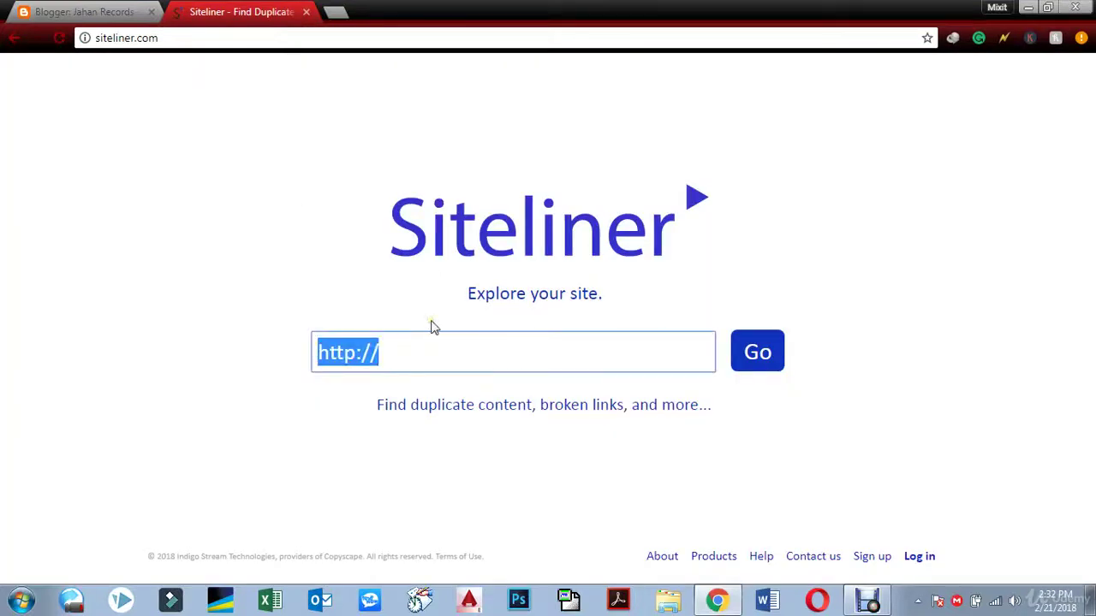
{"action": "key", "text": "ctrl+v"}
{"action": "left_click", "coordinate": [757, 357]}
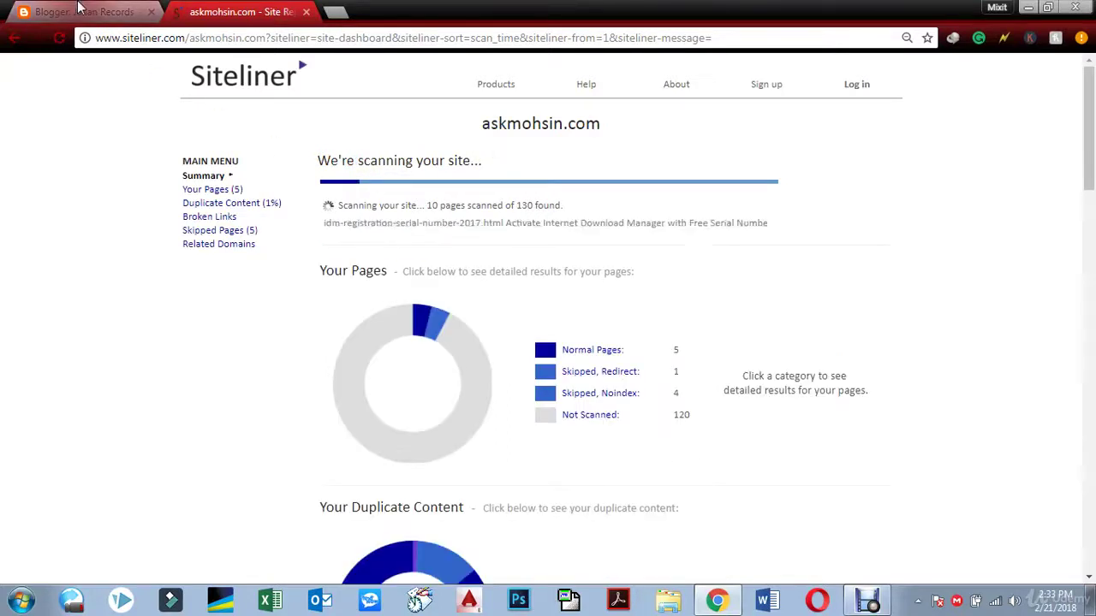
Step: Review the Jahan Records blog's Campaigns, Pages and Posts sections in Blogger, and close the Blogger tab
{"action": "left_click", "coordinate": [77, 9]}
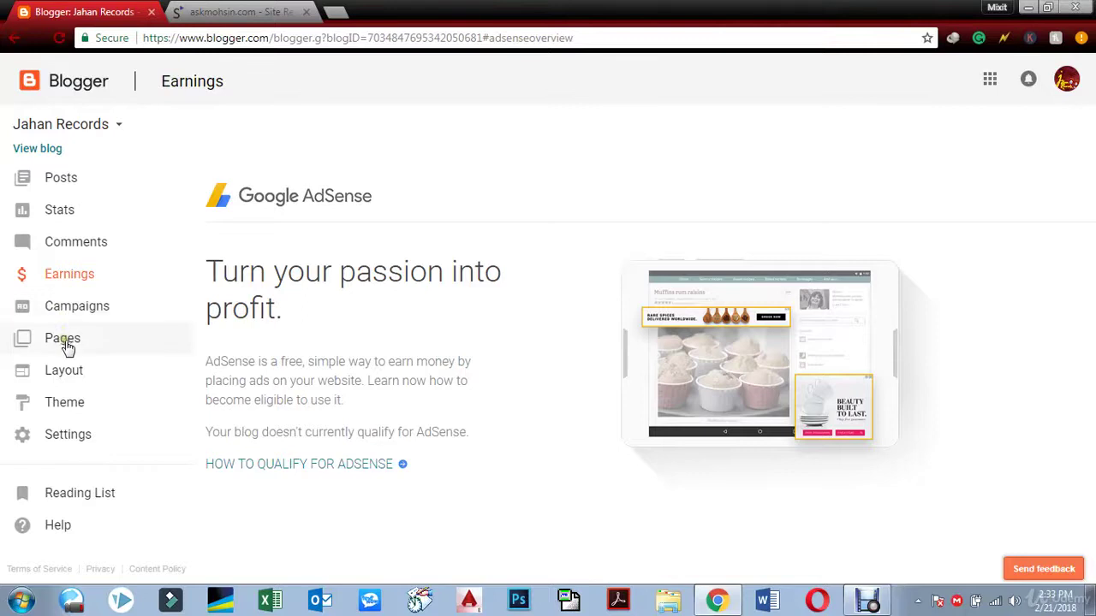
{"action": "left_click", "coordinate": [77, 312]}
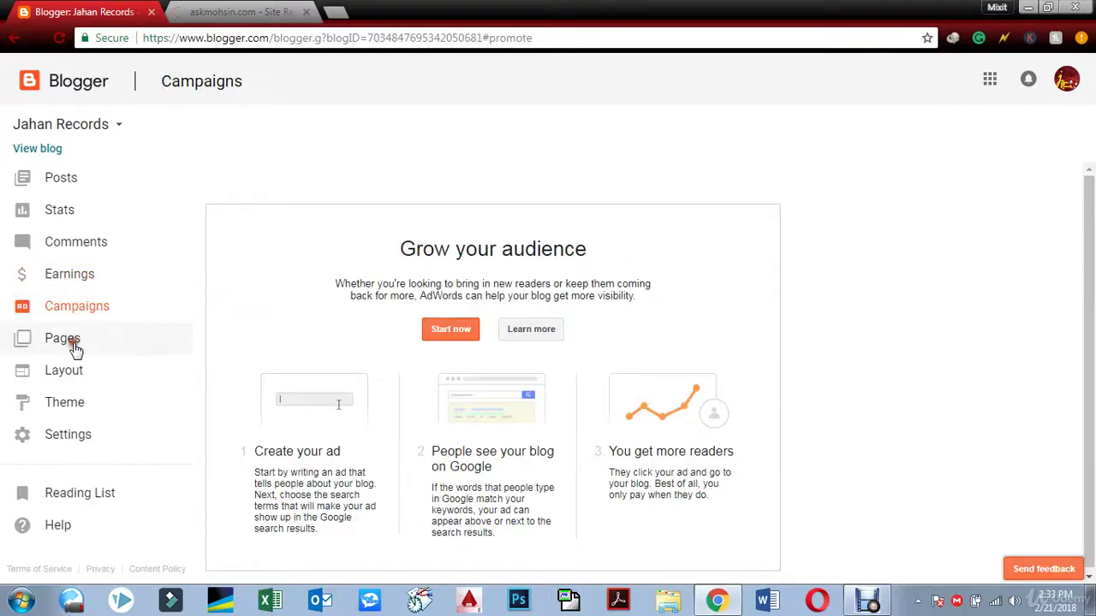
{"action": "left_click", "coordinate": [76, 344]}
{"action": "left_click", "coordinate": [73, 180]}
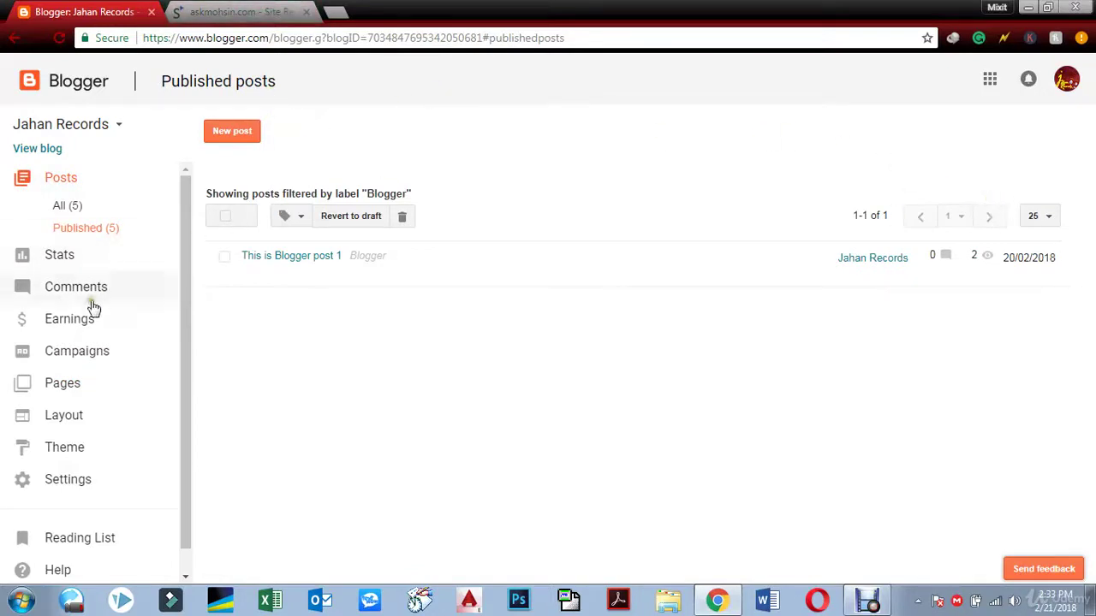
{"action": "left_click", "coordinate": [151, 12]}
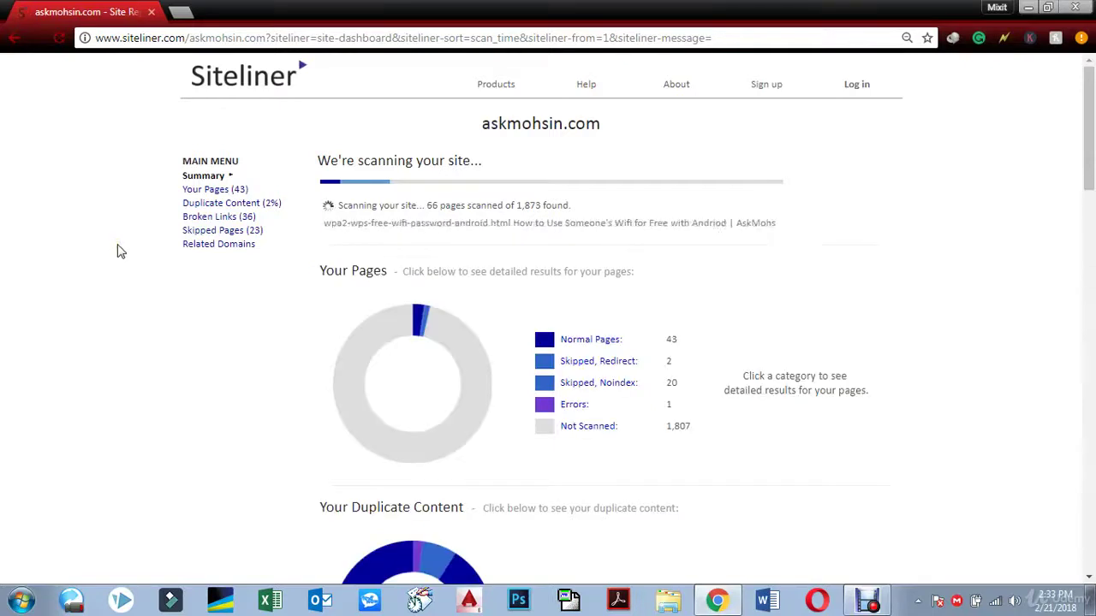
Step: Examine the Siteliner report for askmohsin.com, including the scanned page count, duplicate content share and comparison with other sites
{"action": "right_click", "coordinate": [469, 205]}
{"action": "left_click", "coordinate": [606, 168]}
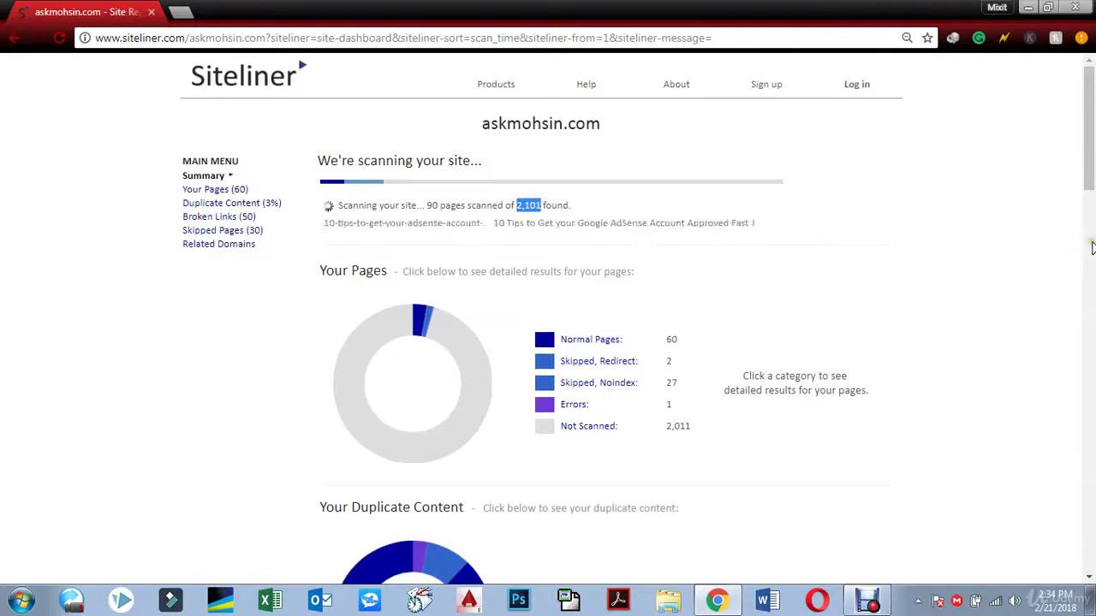
{"action": "scroll", "coordinate": [1059, 236], "scroll_direction": "down", "scroll_amount": 5}
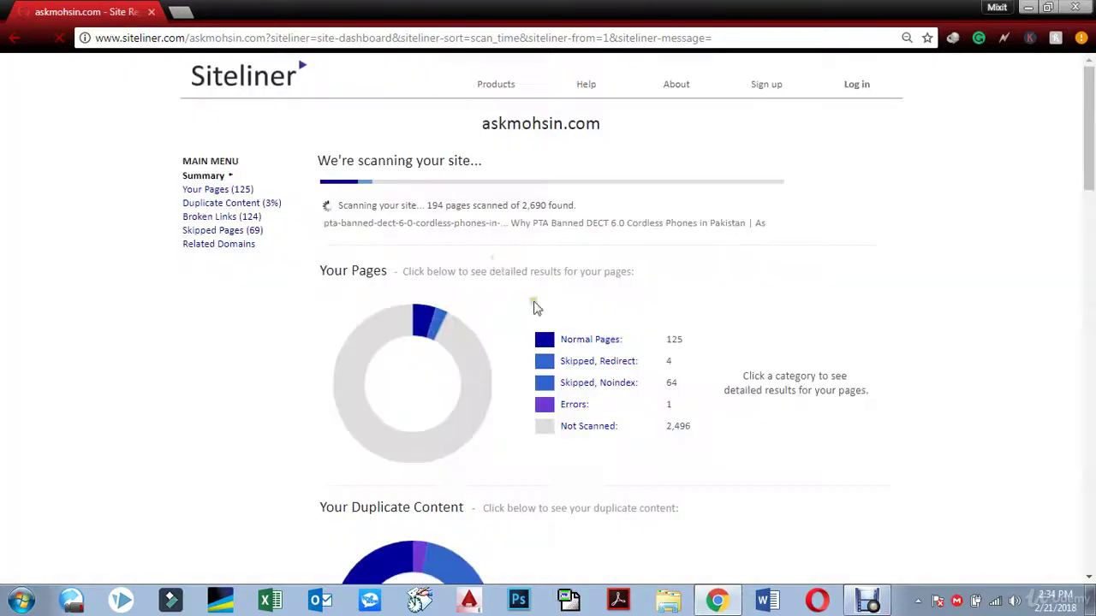
{"action": "left_click_drag", "start_coordinate": [525, 208], "coordinate": [558, 213]}
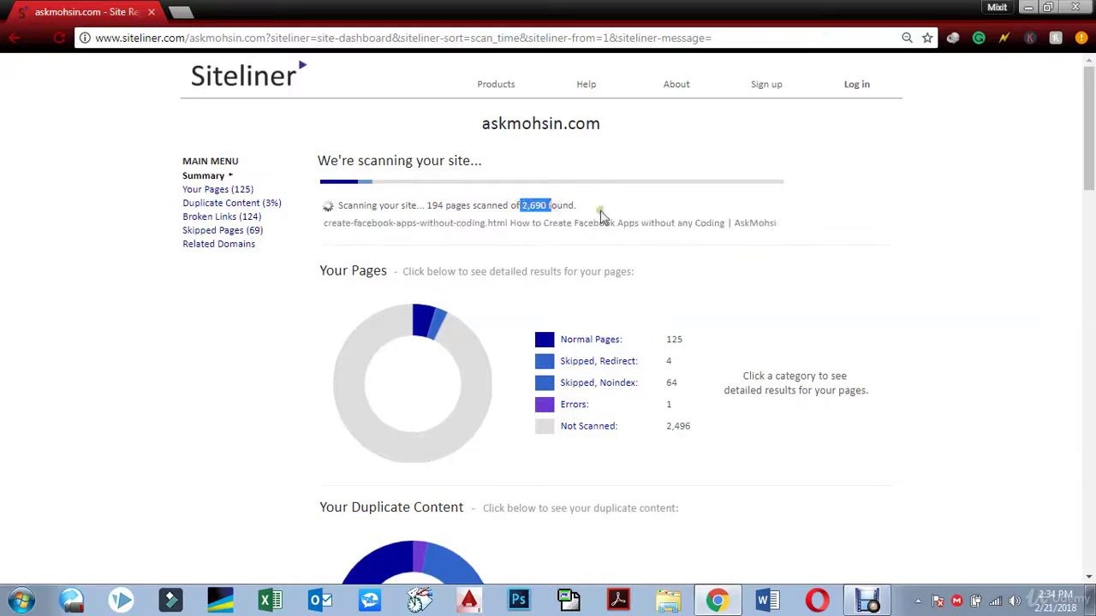
{"action": "left_click_drag", "start_coordinate": [1084, 128], "coordinate": [1085, 240]}
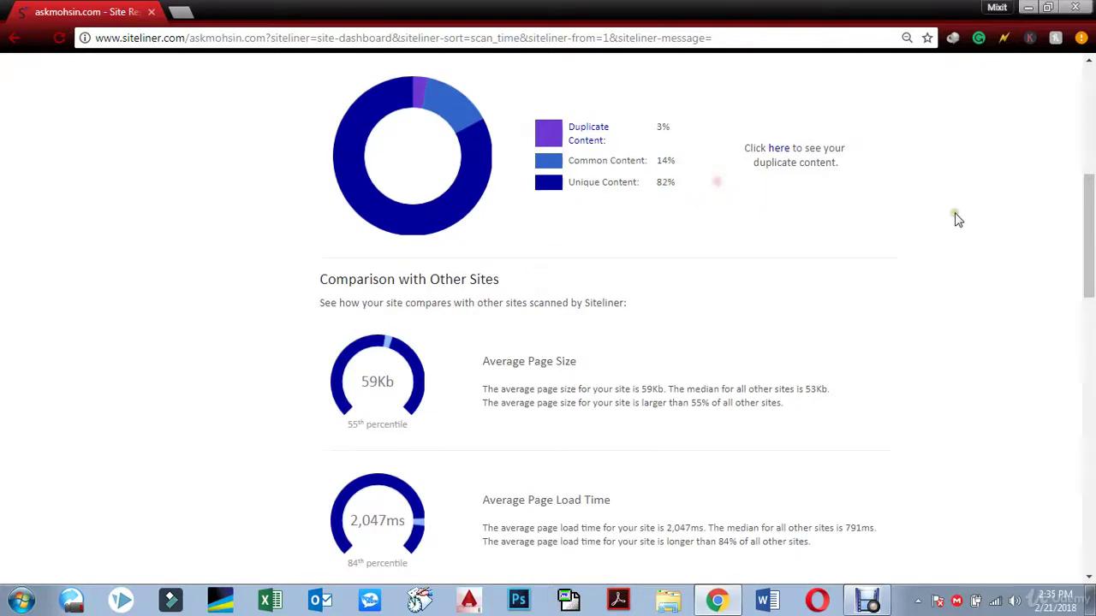
{"action": "left_click", "coordinate": [1090, 165]}
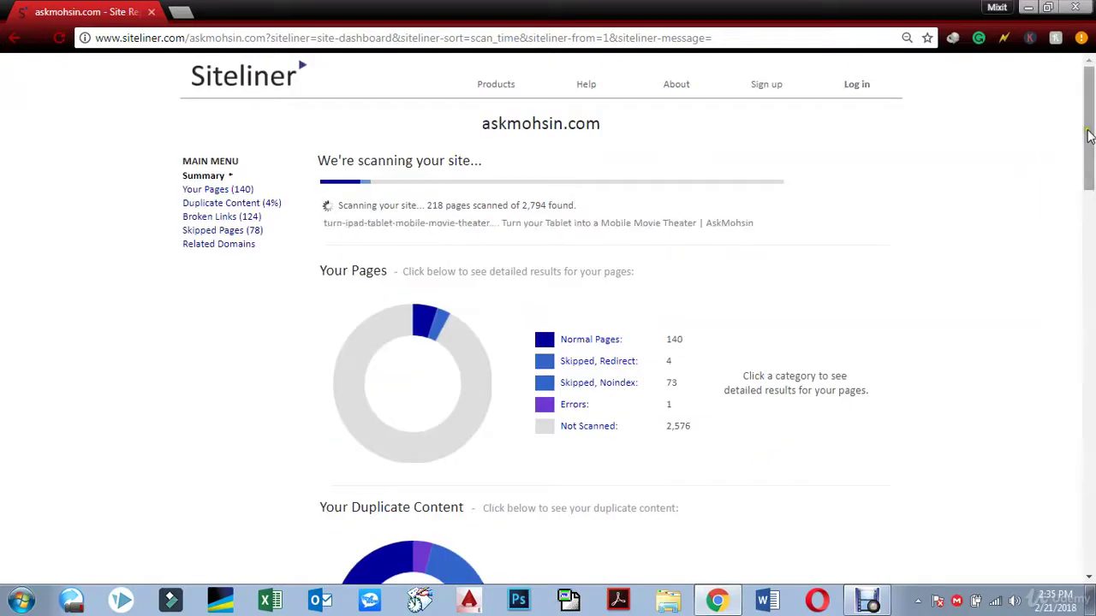
Step: Close the Siteliner report and the remaining blank browser tab, and refresh the desktop
{"action": "left_click", "coordinate": [181, 11]}
{"action": "left_click", "coordinate": [151, 12]}
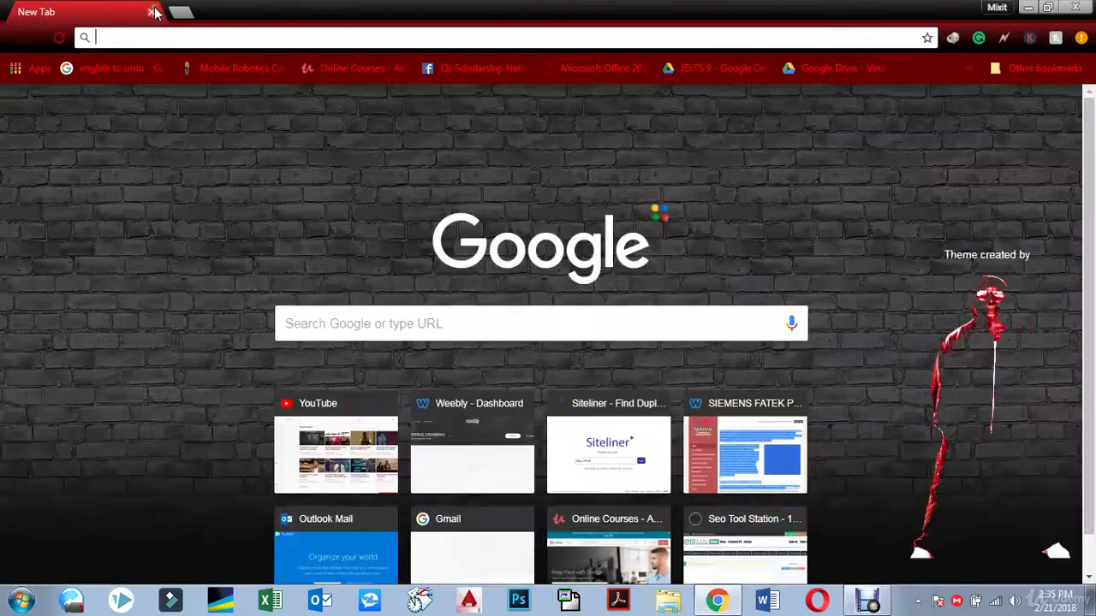
{"action": "left_click", "coordinate": [152, 12]}
{"action": "left_click", "coordinate": [547, 85]}
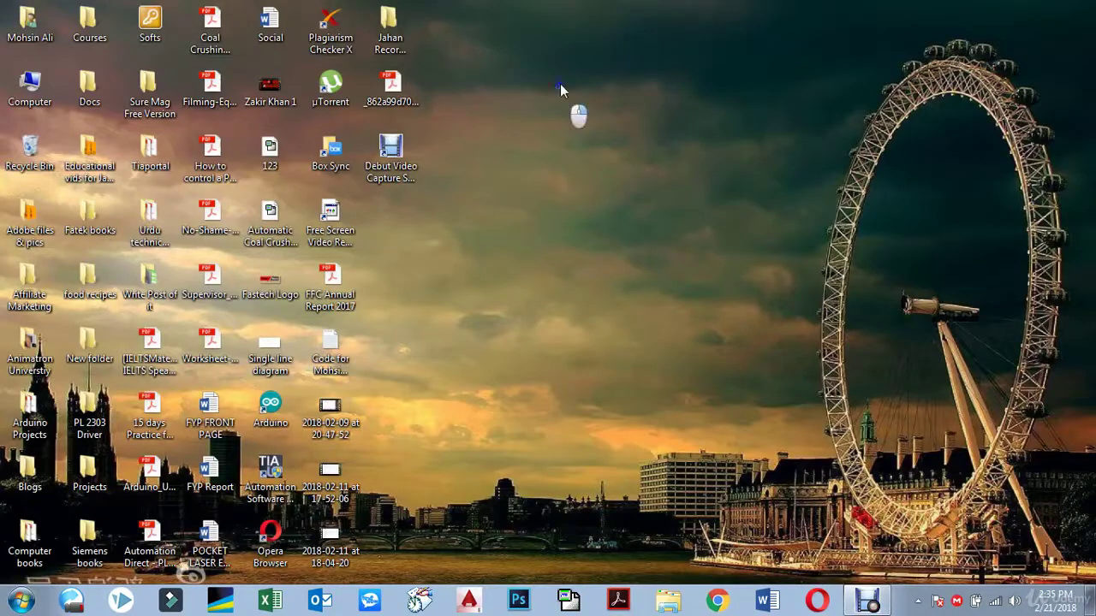
{"action": "right_click", "coordinate": [556, 91]}
{"action": "left_click", "coordinate": [640, 139]}
Step: Reopen Chrome, load blogger.com, and add a blank second tab while keeping the Blogger tab in front
{"action": "left_click", "coordinate": [716, 594]}
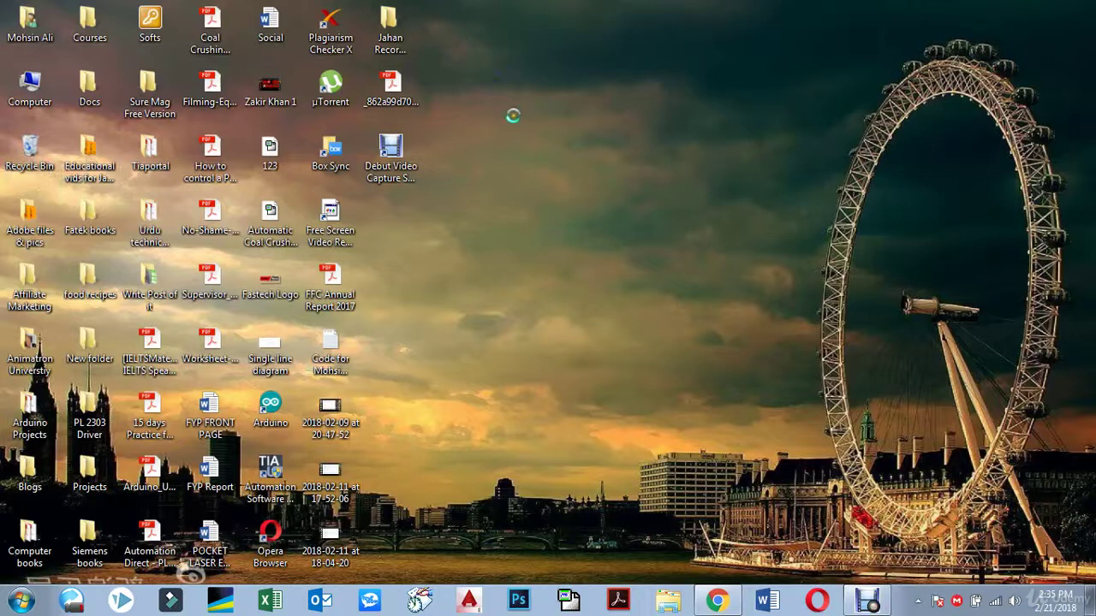
{"action": "right_click", "coordinate": [506, 70]}
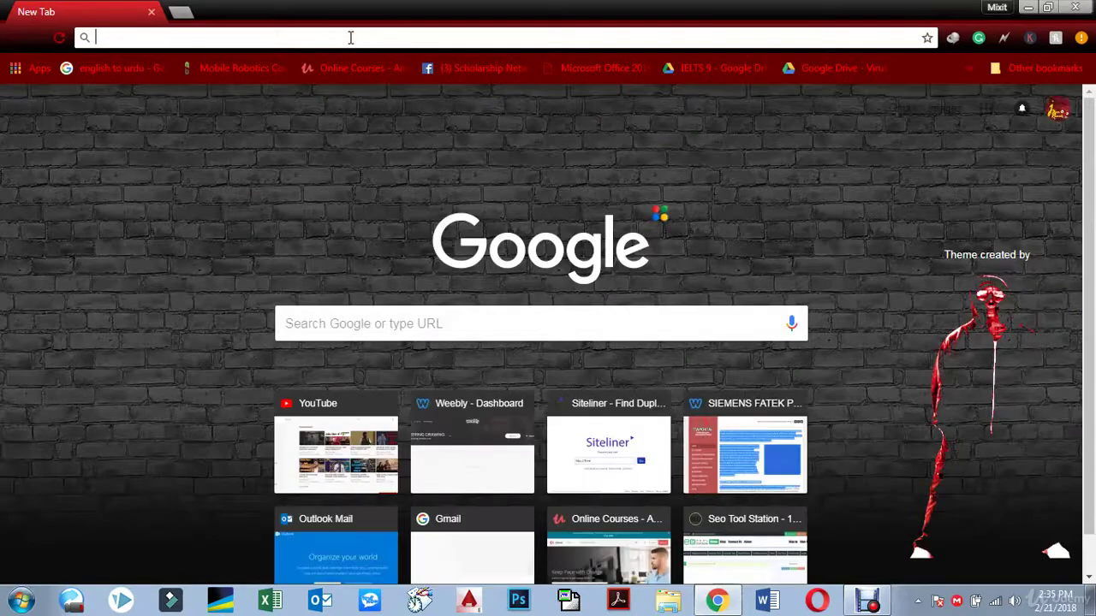
{"action": "type", "text": "blogger.com"}
{"action": "key", "text": "Return"}
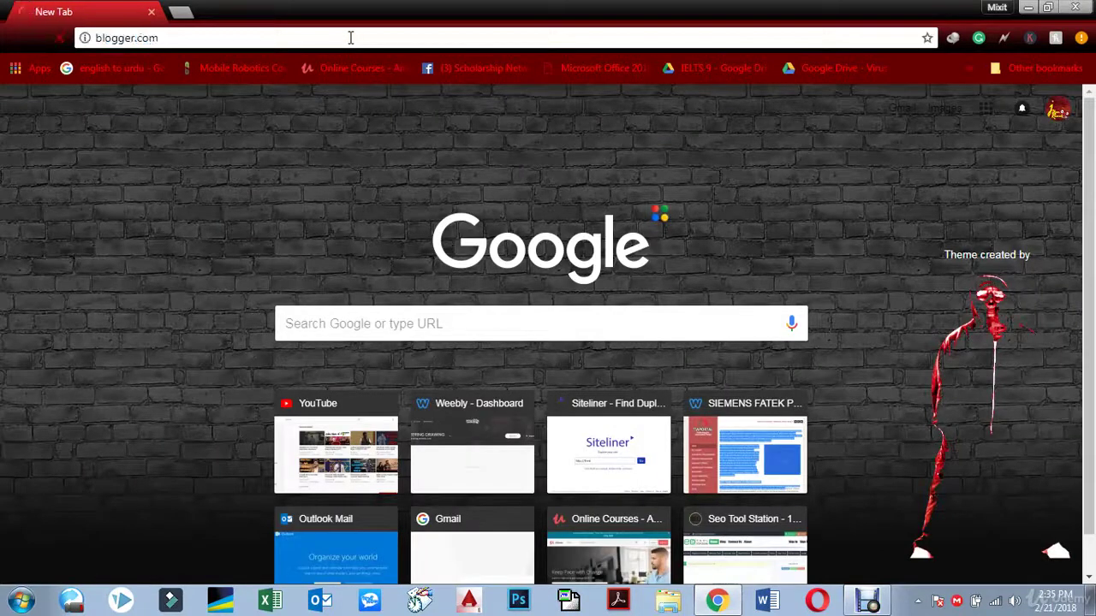
{"action": "left_click", "coordinate": [180, 10]}
{"action": "left_click", "coordinate": [113, 10]}
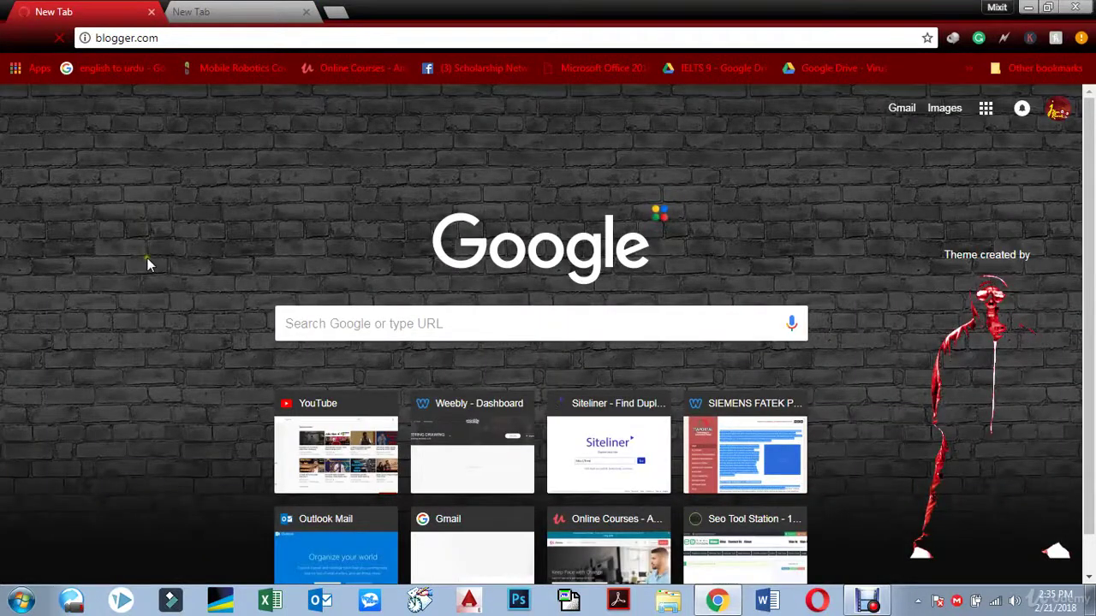